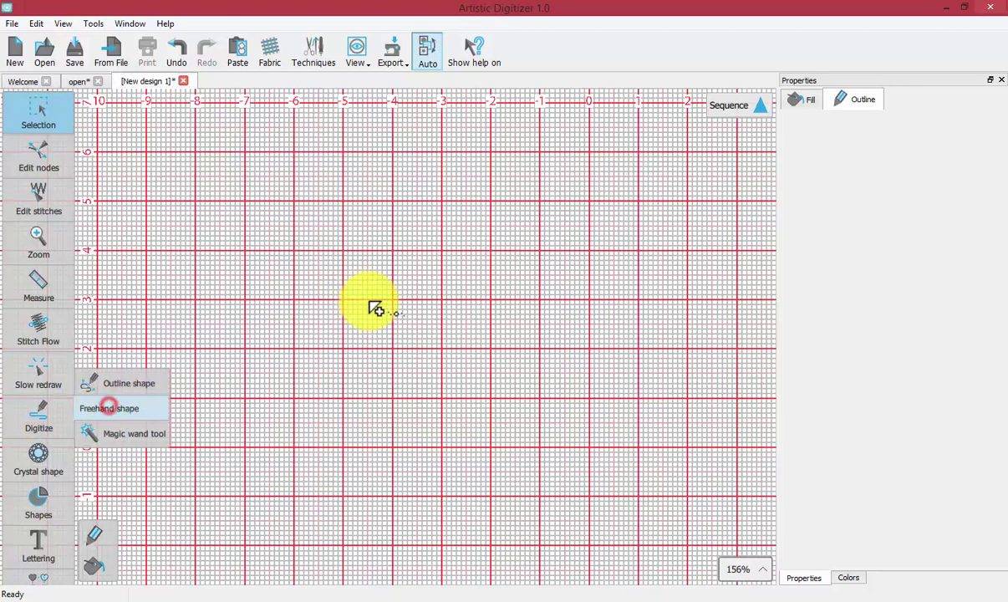
Draw an open wavy freehand shape about 63 mm wide and 34 mm high
{"action": "mouse_move", "coordinate": [278, 386]}
{"action": "left_mouse_down"}
{"action": "mouse_move", "coordinate": [243, 319]}
{"action": "mouse_move", "coordinate": [330, 328]}
{"action": "mouse_move", "coordinate": [366, 287]}
{"action": "mouse_move", "coordinate": [402, 321]}
{"action": "mouse_move", "coordinate": [508, 303]}
{"action": "mouse_move", "coordinate": [560, 330]}
{"action": "mouse_move", "coordinate": [521, 379]}
{"action": "mouse_move", "coordinate": [450, 366]}
{"action": "mouse_move", "coordinate": [433, 436]}
{"action": "mouse_move", "coordinate": [348, 389]}
{"action": "left_mouse_up"}
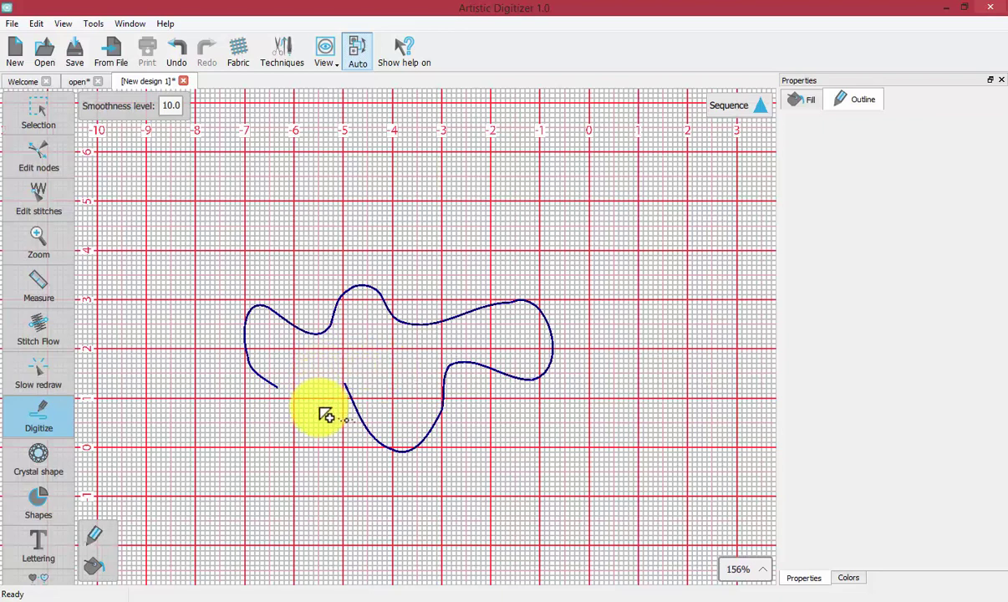
{"action": "key", "text": "Return"}
{"action": "key", "text": "Escape"}
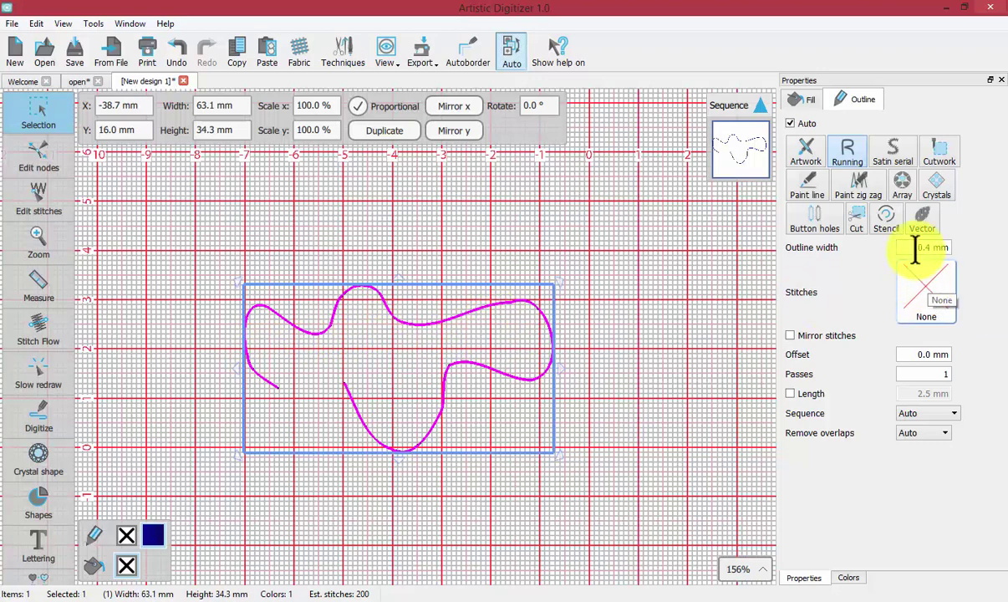
Compare the Satin serial and Running stitch types on the curve's outline
{"action": "left_click", "coordinate": [892, 155]}
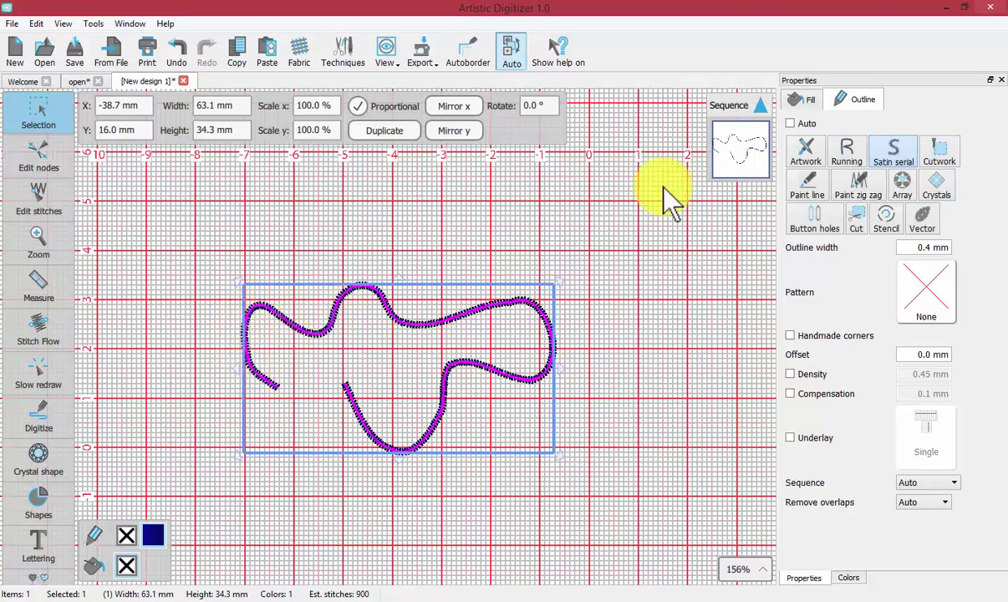
{"action": "left_click", "coordinate": [849, 156]}
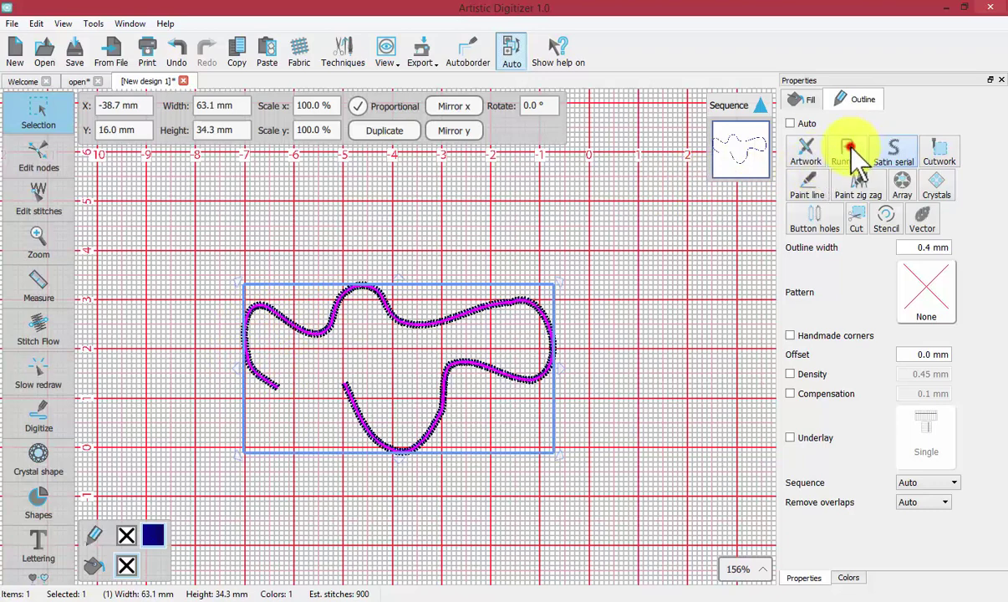
{"action": "left_click", "coordinate": [901, 159]}
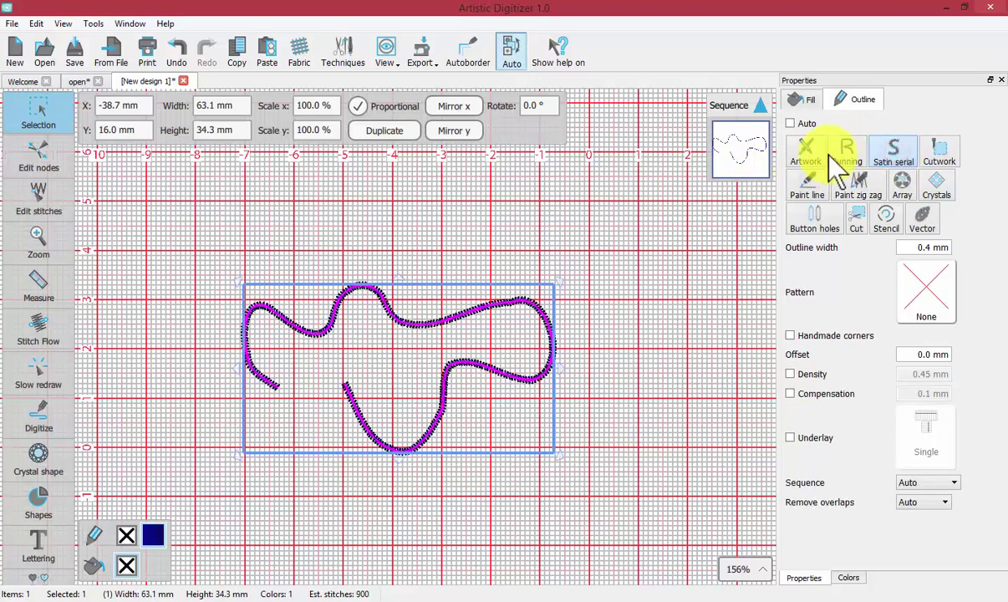
{"action": "left_click", "coordinate": [851, 156]}
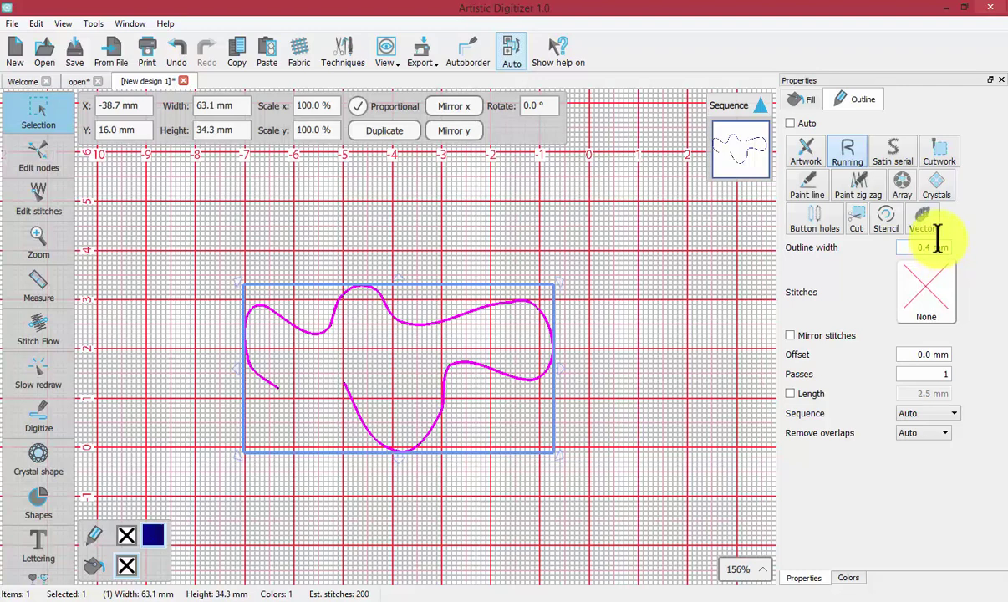
Apply Satin serial to the outline and try outline widths of 3 mm and 1 mm
{"action": "left_click", "coordinate": [893, 151]}
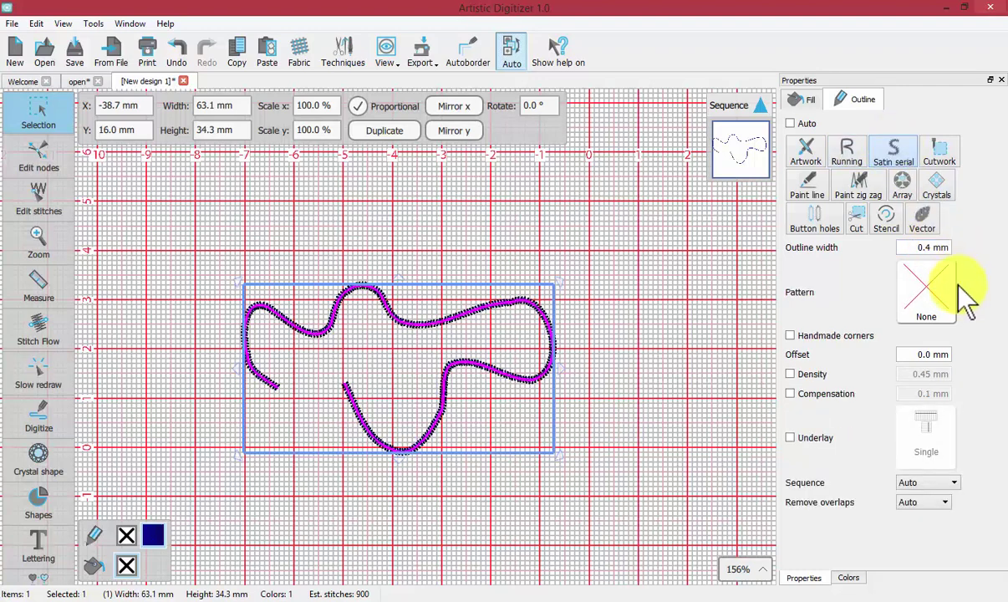
{"action": "triple_click", "coordinate": [909, 246]}
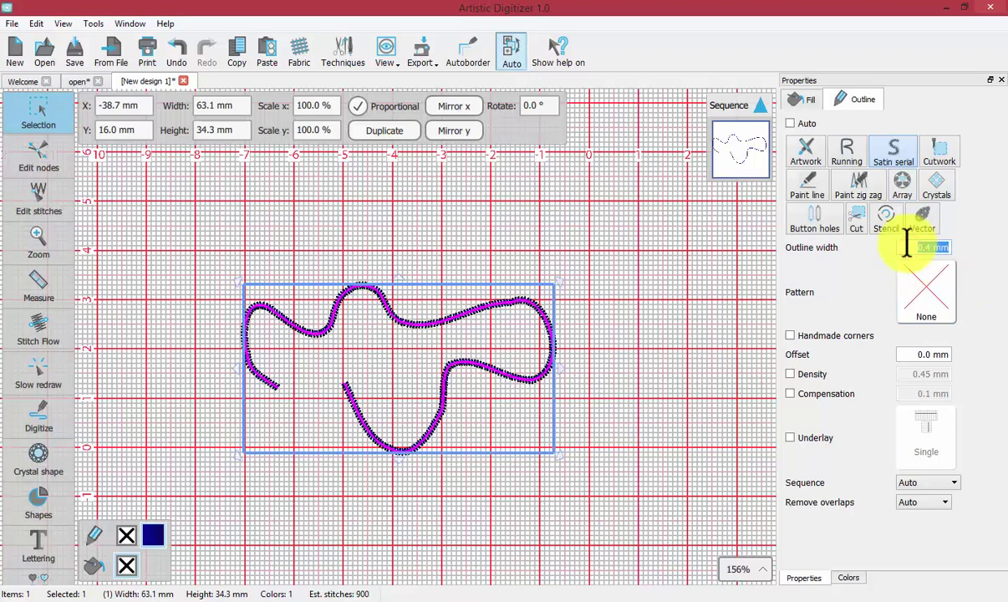
{"action": "type", "text": "3"}
{"action": "key", "text": "Return"}
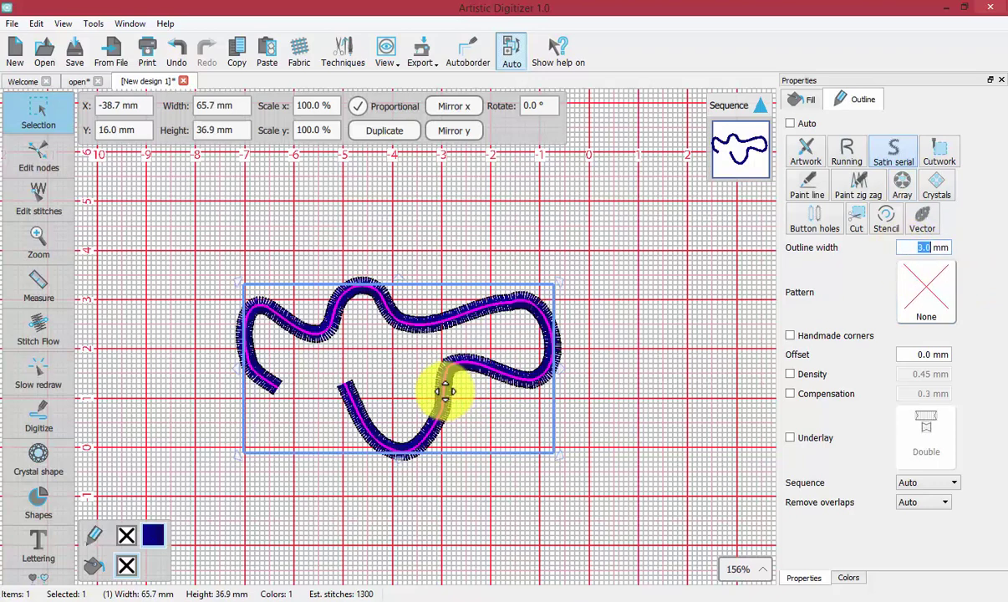
{"action": "type", "text": "1"}
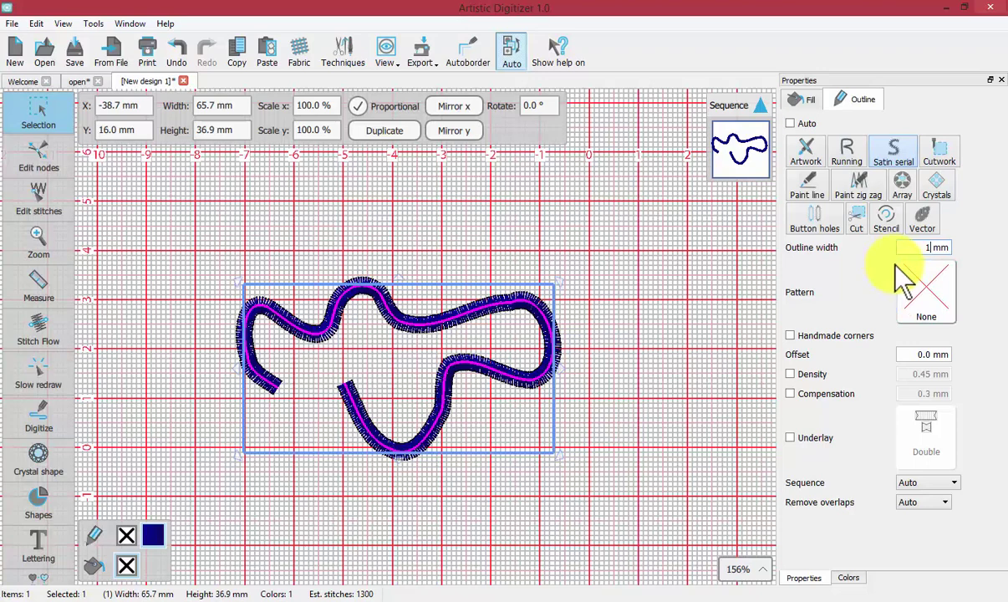
{"action": "key", "text": "Return"}
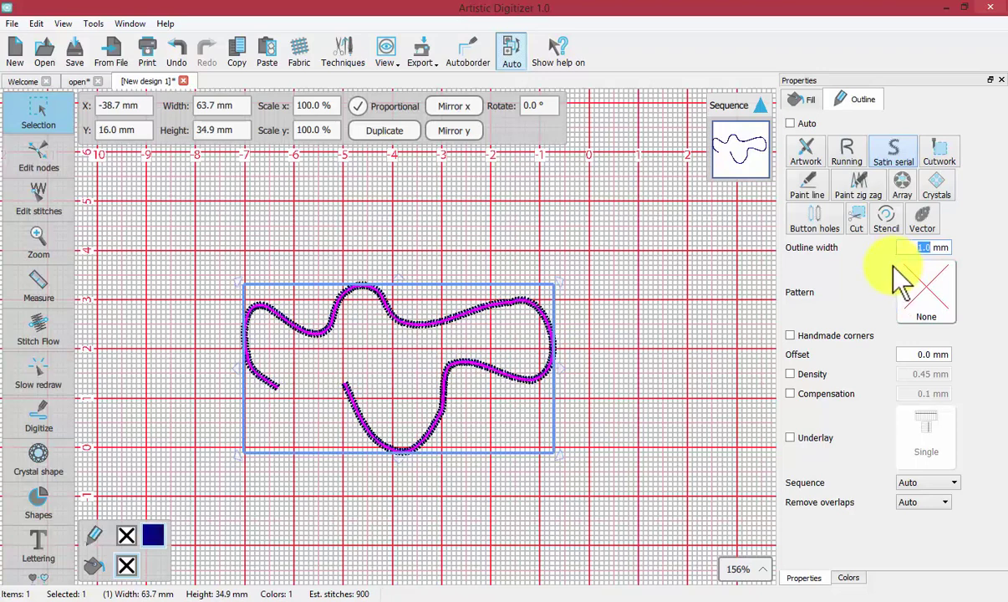
Change the curve's outline to Running stitch with a width of 0.4 mm
{"action": "left_click", "coordinate": [846, 150]}
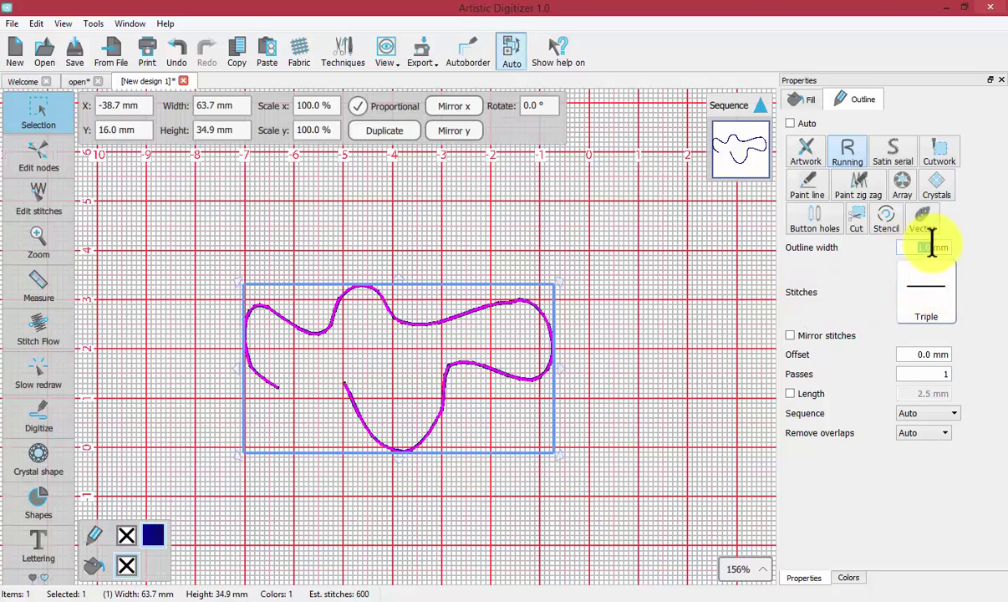
{"action": "left_click_drag", "start_coordinate": [914, 244], "coordinate": [950, 246]}
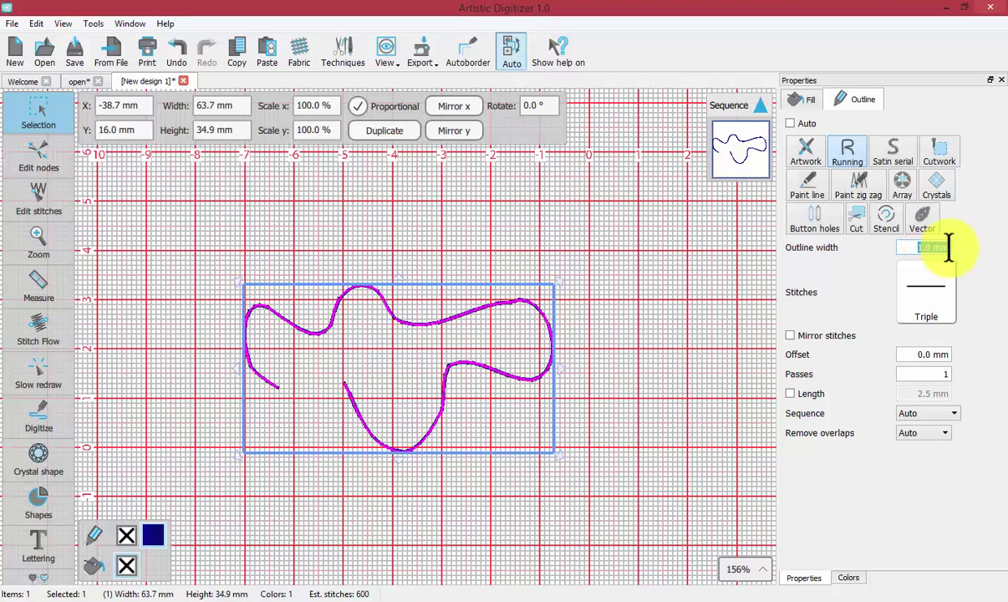
{"action": "key", "text": "BackSpace"}
{"action": "type", "text": "0.4"}
{"action": "key", "text": "Return"}
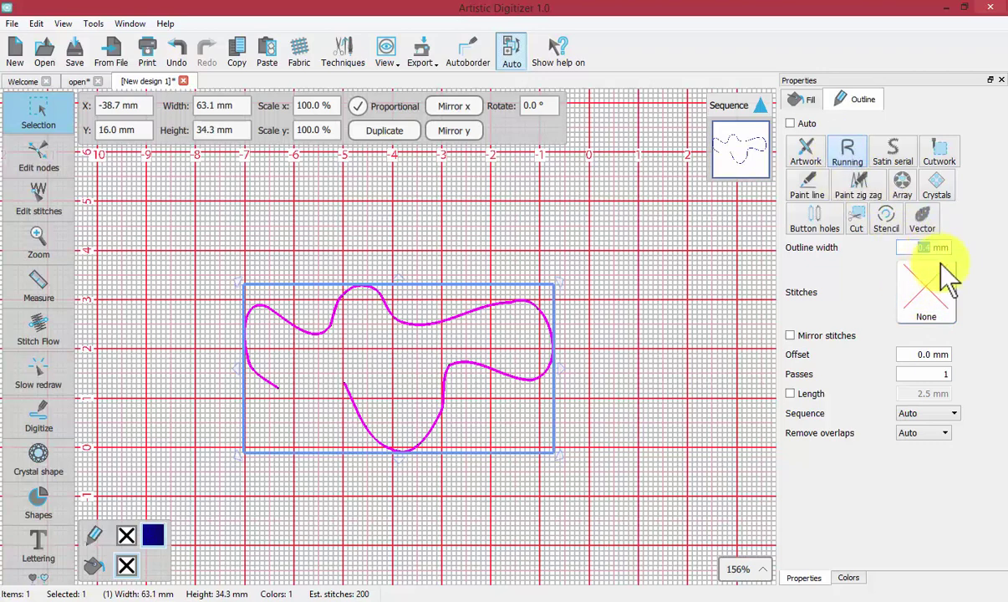
Set the running outline's width to 1 mm
{"action": "type", "text": "1.0"}
{"action": "key", "text": "Return"}
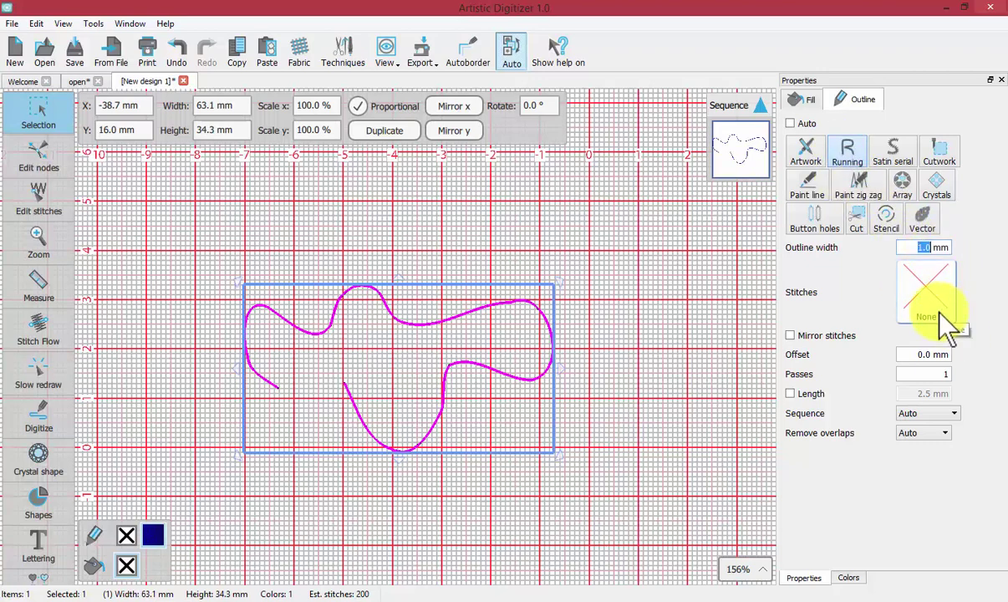
{"action": "left_click", "coordinate": [943, 317]}
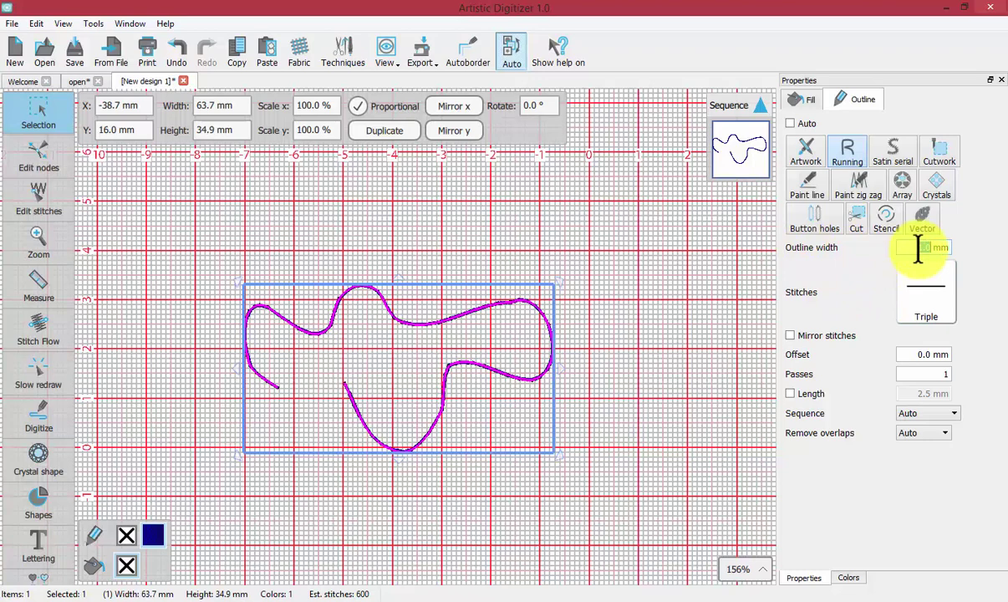
{"action": "double_click", "coordinate": [917, 248]}
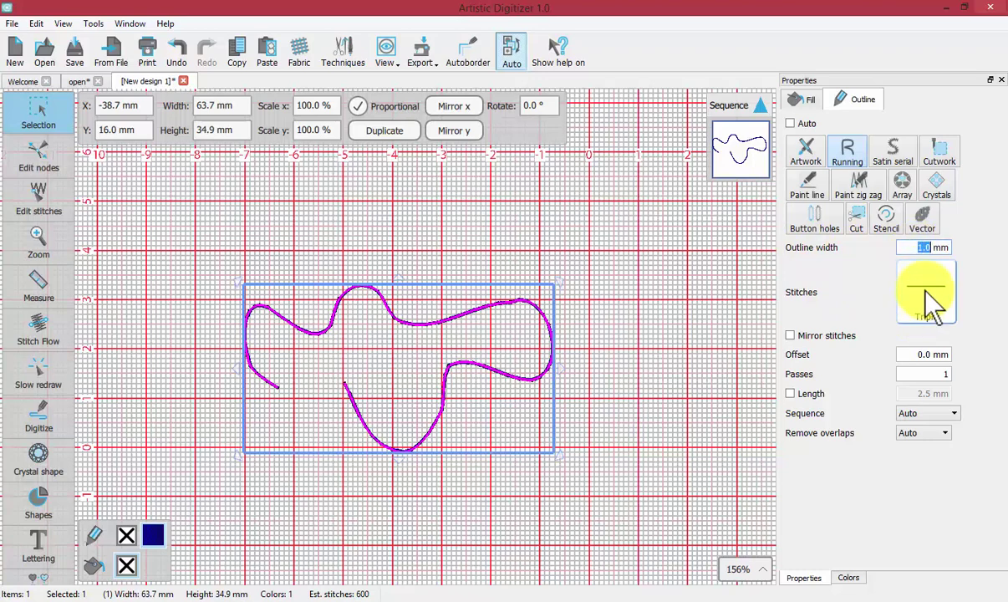
Apply the Chain stitch pattern to the running outline and inspect its stitches up close
{"action": "left_click", "coordinate": [926, 291]}
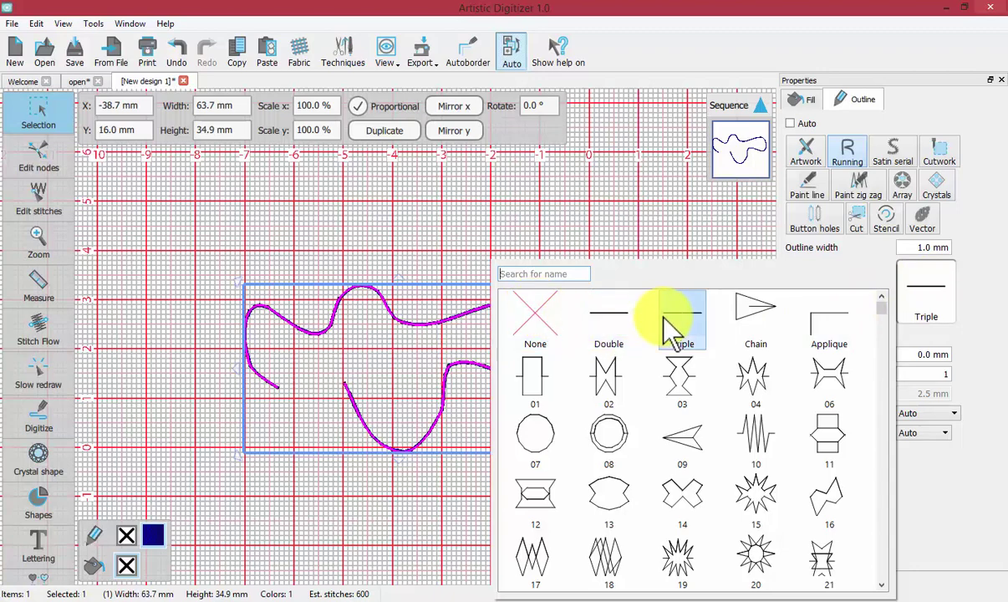
{"action": "left_click", "coordinate": [748, 308]}
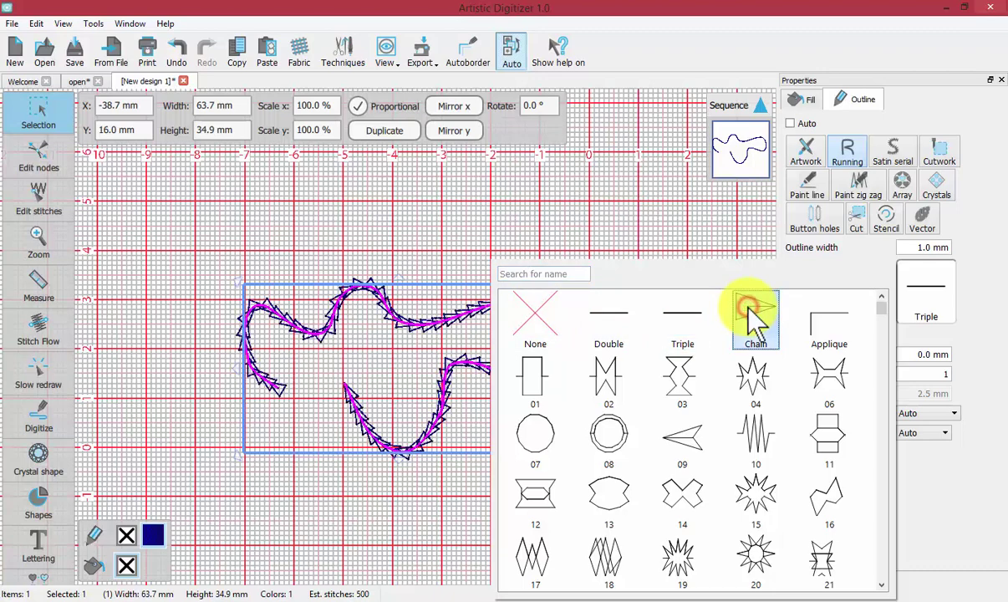
{"action": "left_click", "coordinate": [30, 236]}
{"action": "left_click", "coordinate": [31, 235]}
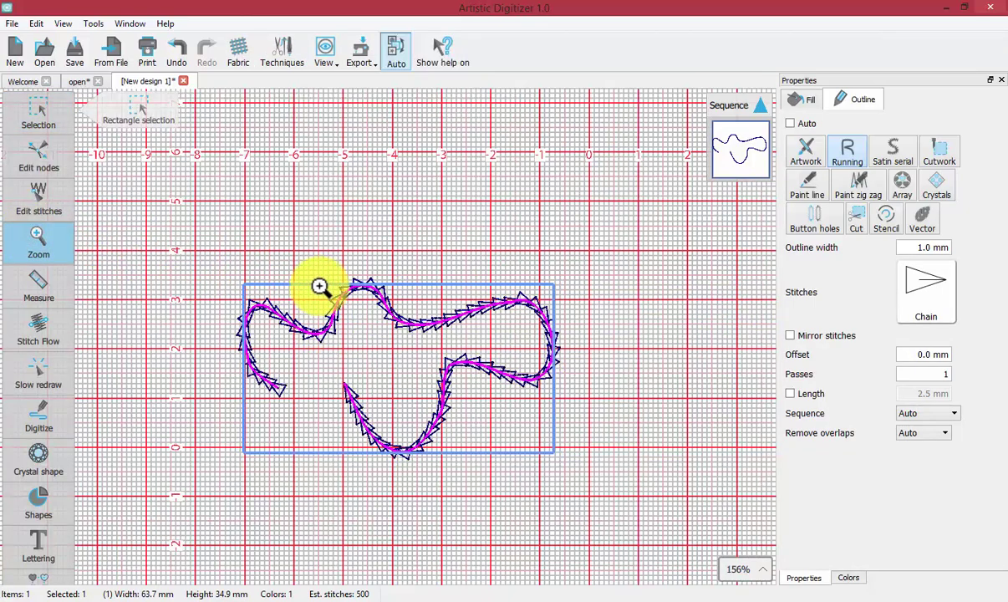
{"action": "left_click_drag", "start_coordinate": [315, 273], "coordinate": [446, 360]}
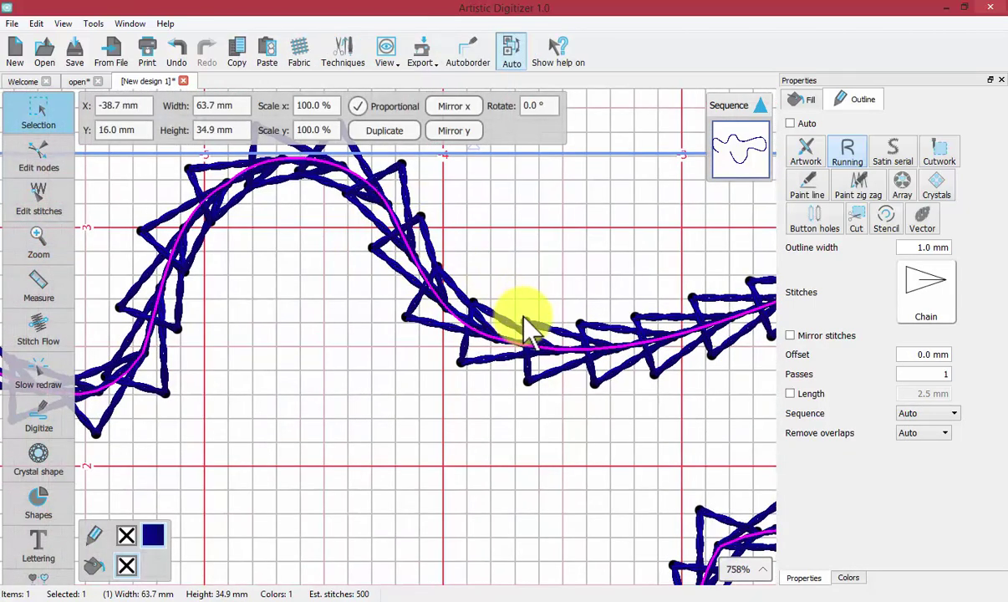
{"action": "scroll", "coordinate": [523, 326], "scroll_direction": "down", "scroll_amount": 5}
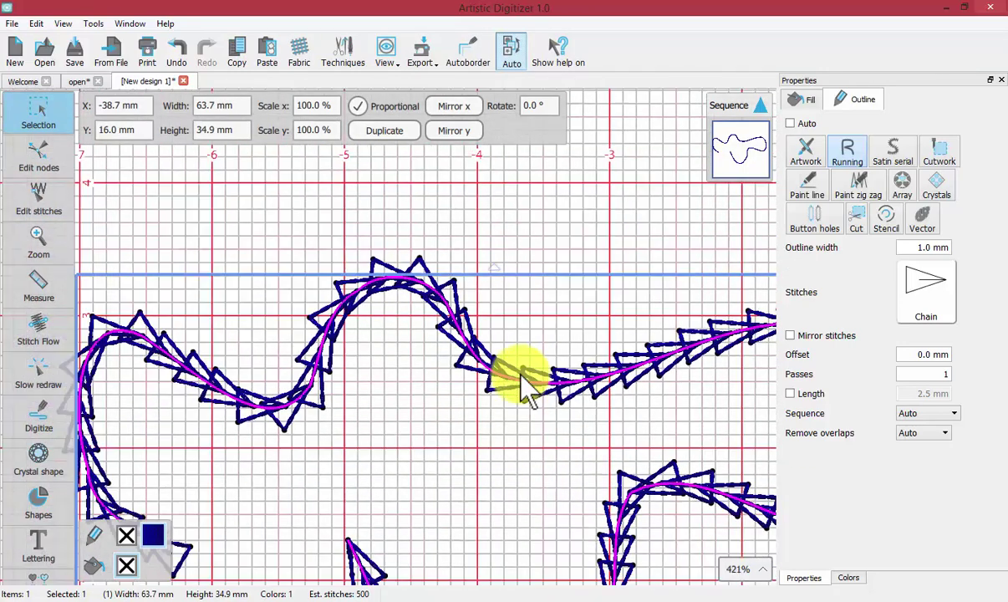
{"action": "scroll", "coordinate": [520, 377], "scroll_direction": "down", "scroll_amount": 1}
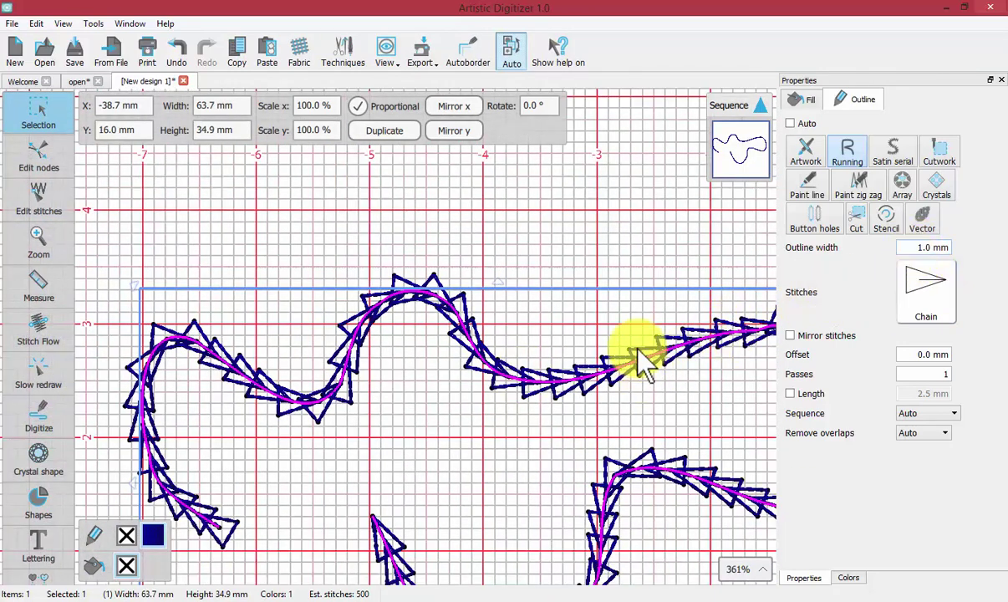
{"action": "left_click", "coordinate": [916, 245]}
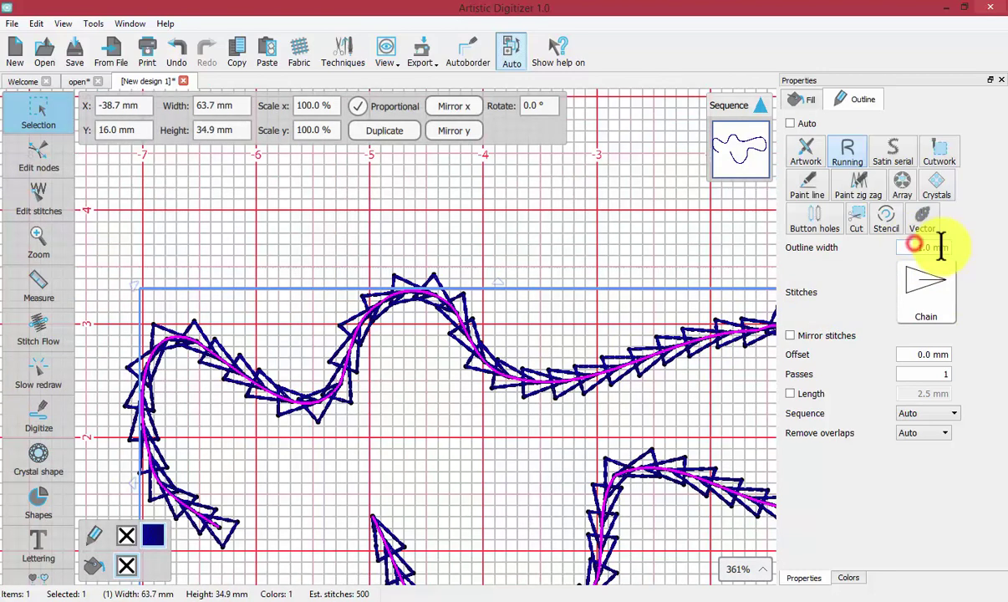
{"action": "left_click_drag", "start_coordinate": [941, 246], "coordinate": [972, 271]}
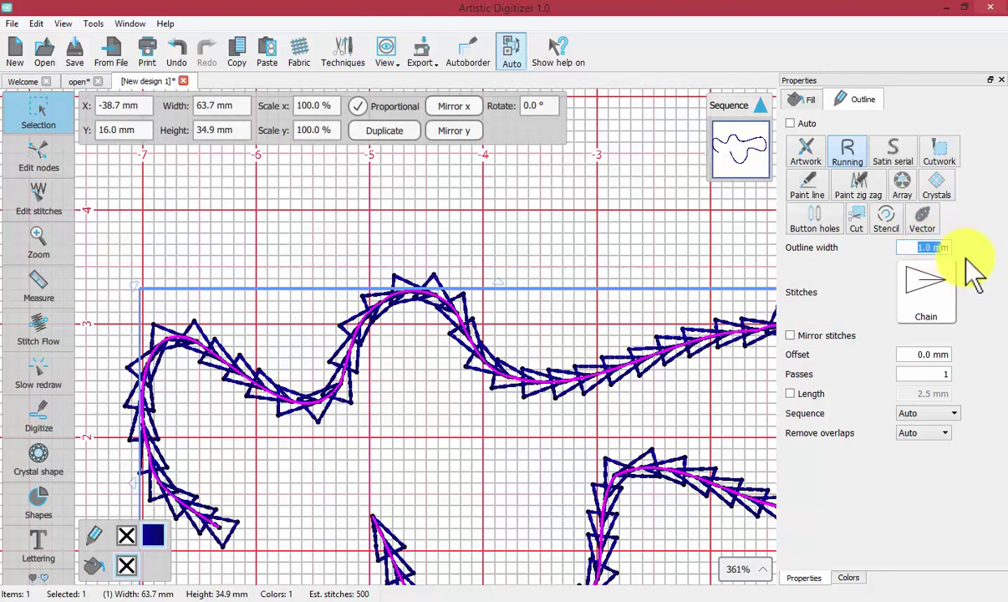
{"action": "type", "text": "1000"}
{"action": "key", "text": "Return"}
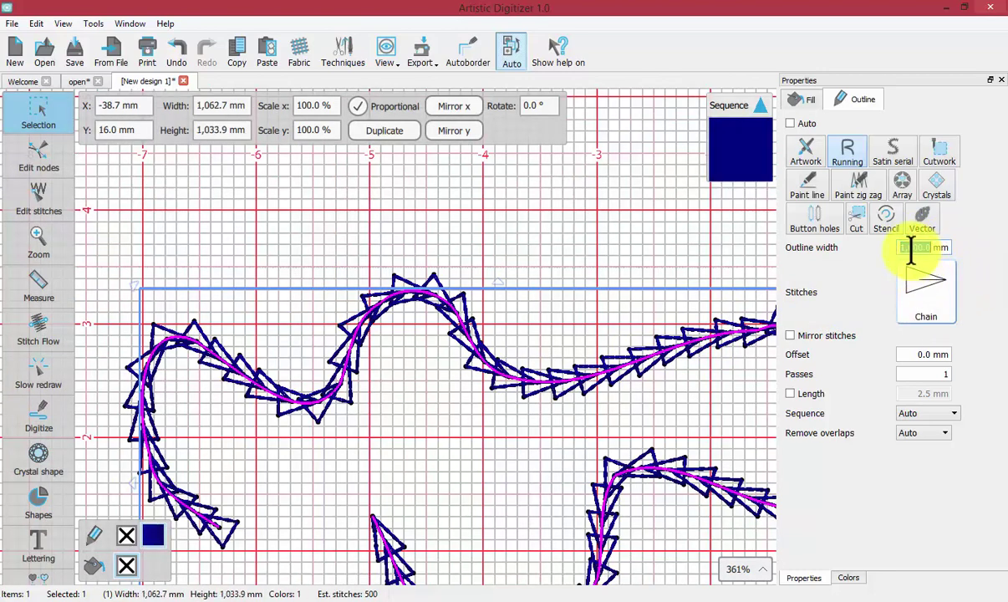
Set the chain-stitched outline's width to 3 mm
{"action": "left_click", "coordinate": [927, 244]}
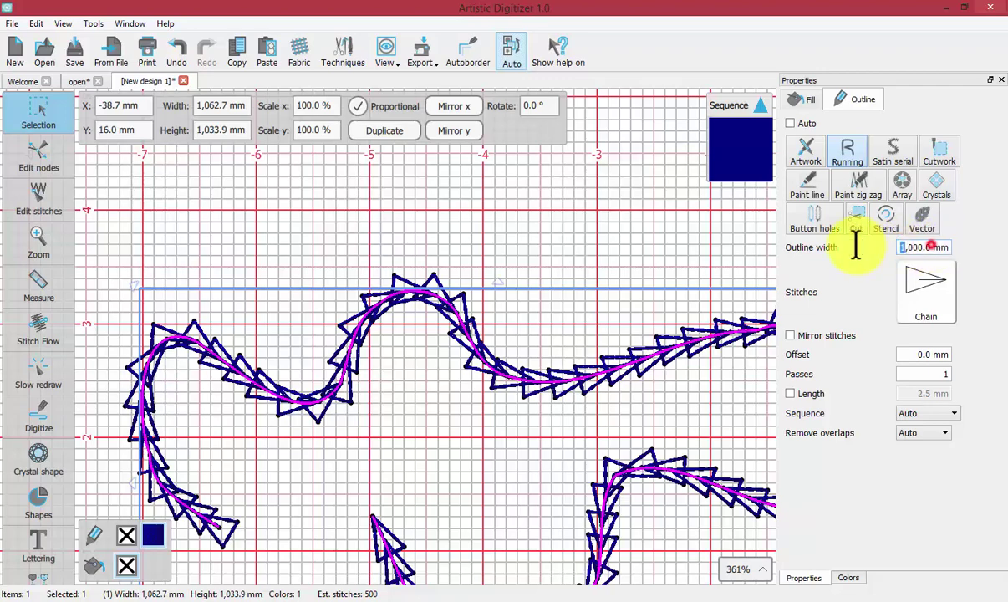
{"action": "type", "text": "3"}
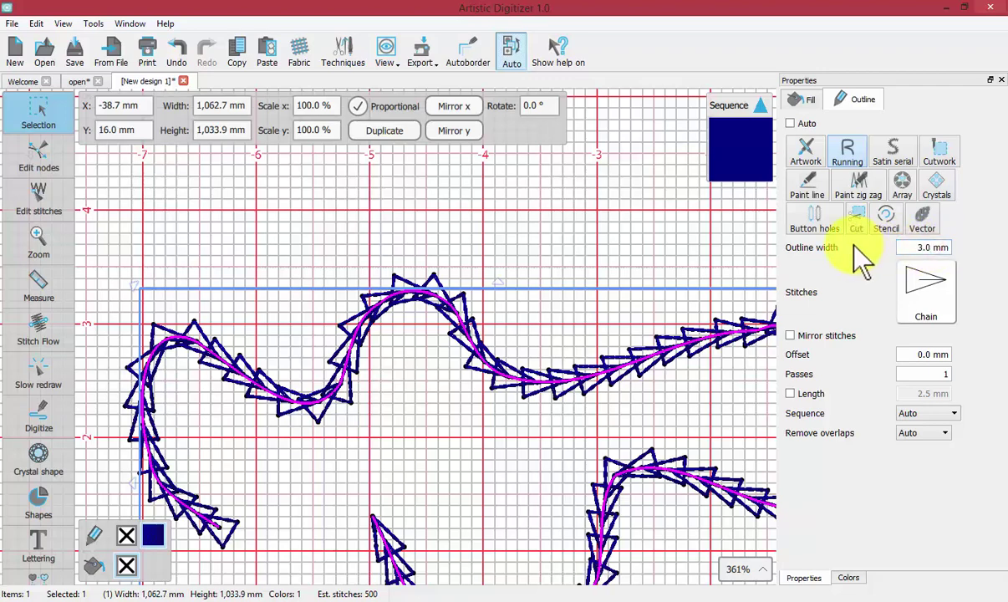
{"action": "key", "text": "Return"}
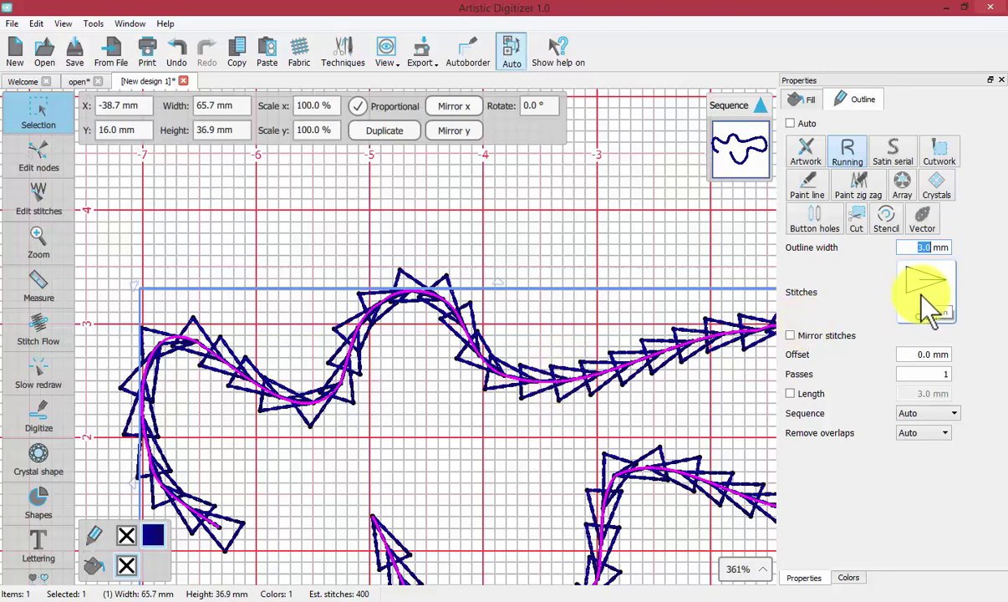
Try mirroring the chain stitches along the outline and restore their original orientation
{"action": "left_click", "coordinate": [791, 336]}
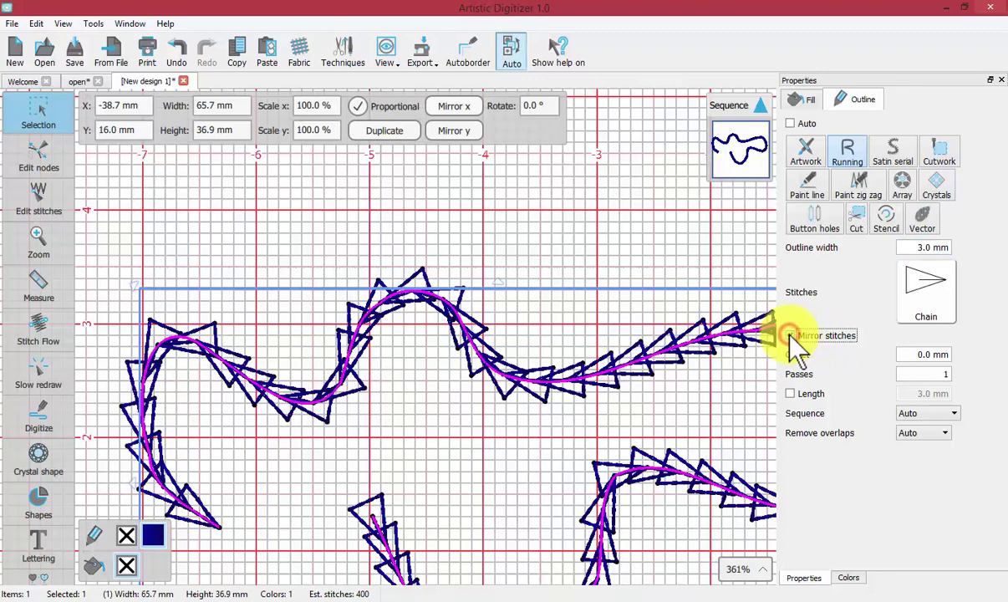
{"action": "left_click", "coordinate": [790, 336]}
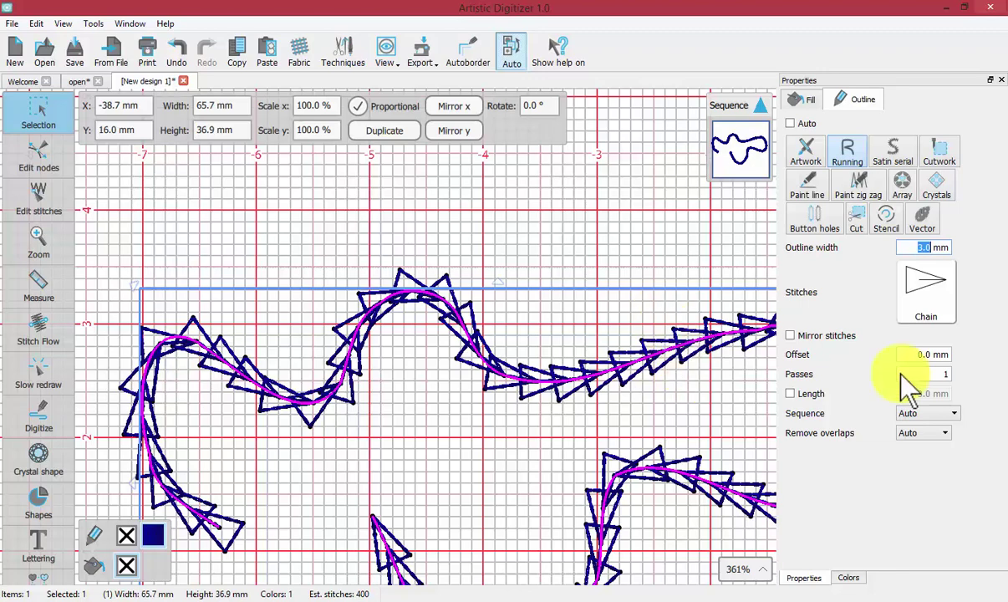
Try a 2 mm offset for the chain stitches and set the offset to -2 mm
{"action": "left_click", "coordinate": [918, 354]}
{"action": "type", "text": "2"}
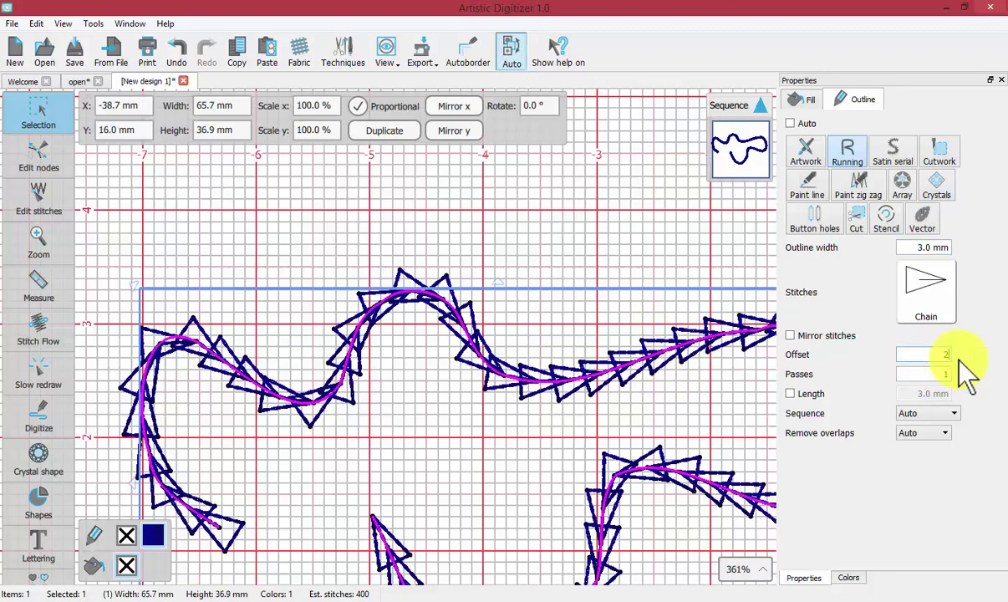
{"action": "key", "text": "Return"}
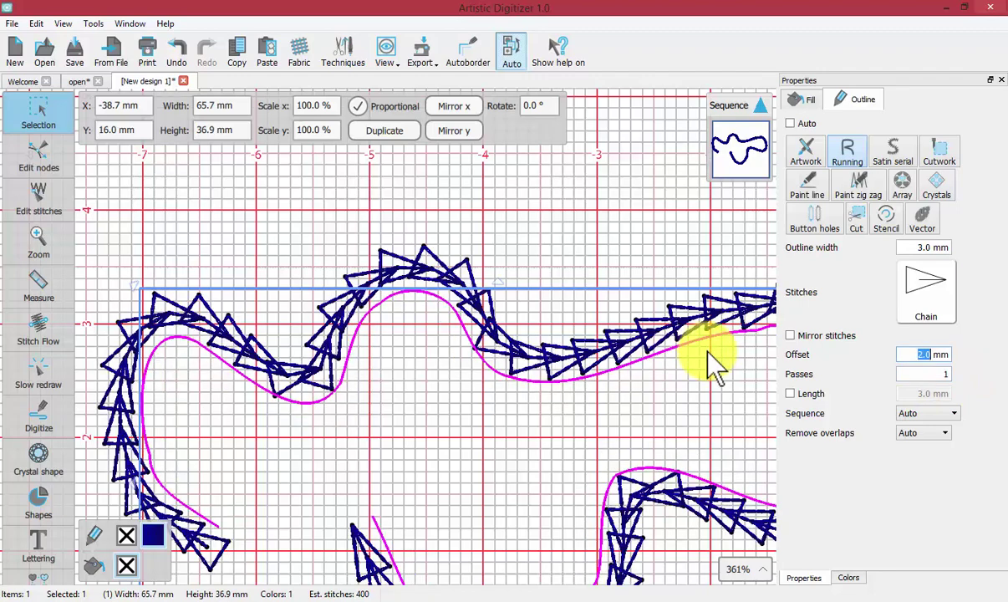
{"action": "type", "text": "-2"}
{"action": "key", "text": "Return"}
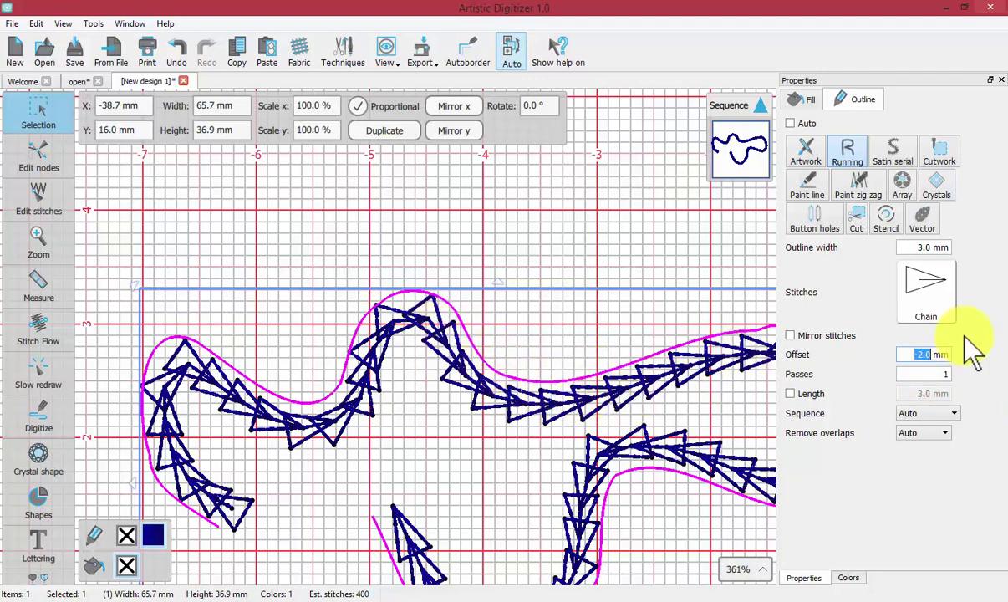
Remove the Chain stitch pattern from the running outline and set its offset to 0 mm
{"action": "left_click", "coordinate": [927, 291]}
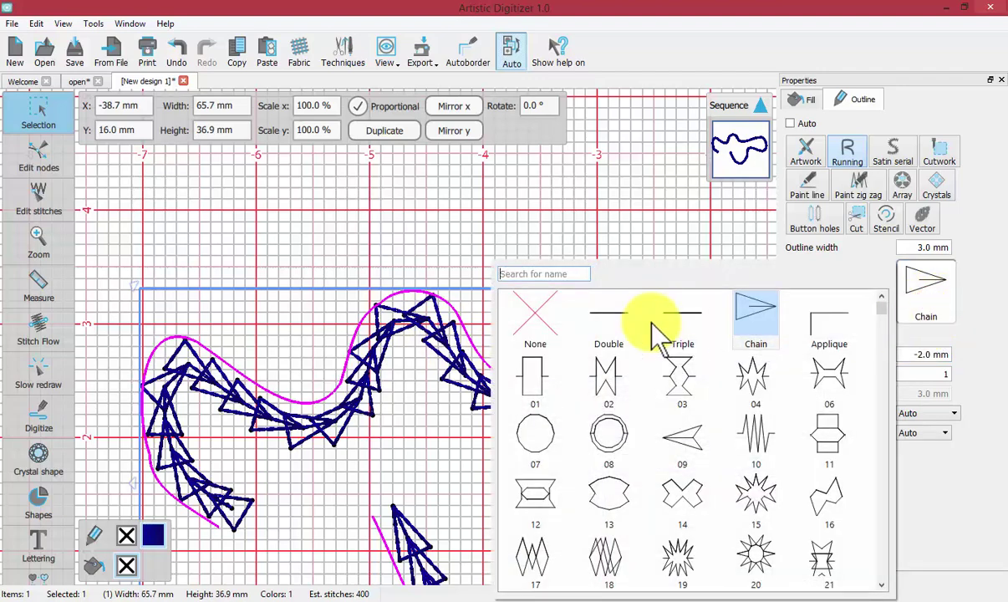
{"action": "left_click", "coordinate": [535, 320]}
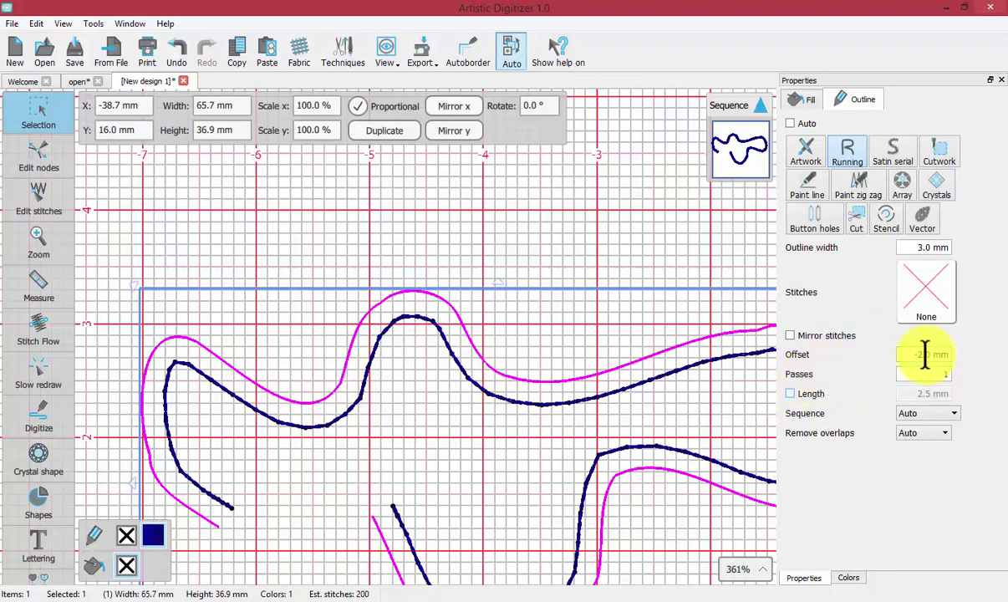
{"action": "left_click_drag", "start_coordinate": [911, 355], "coordinate": [942, 357]}
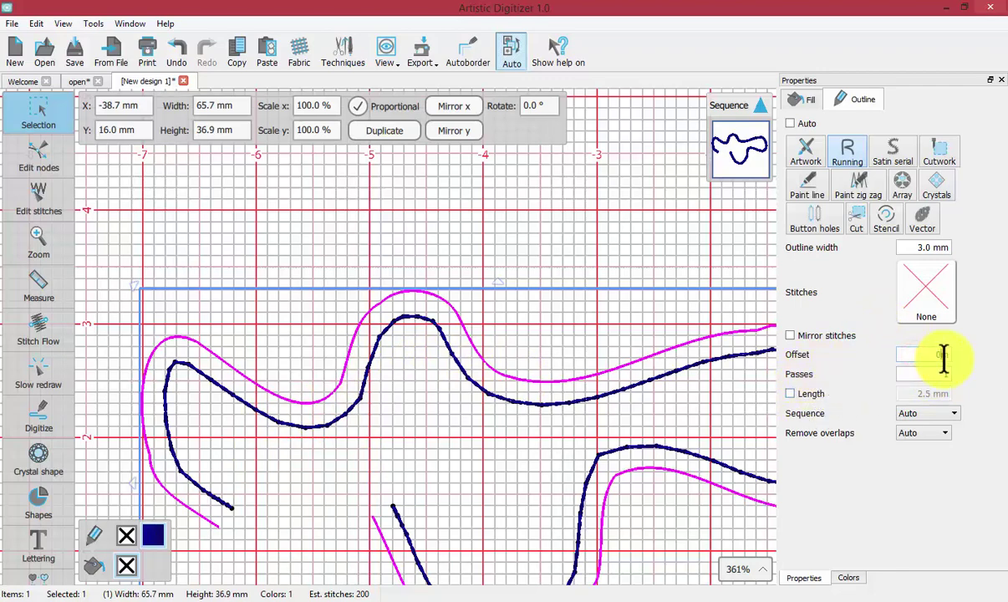
{"action": "type", "text": "0"}
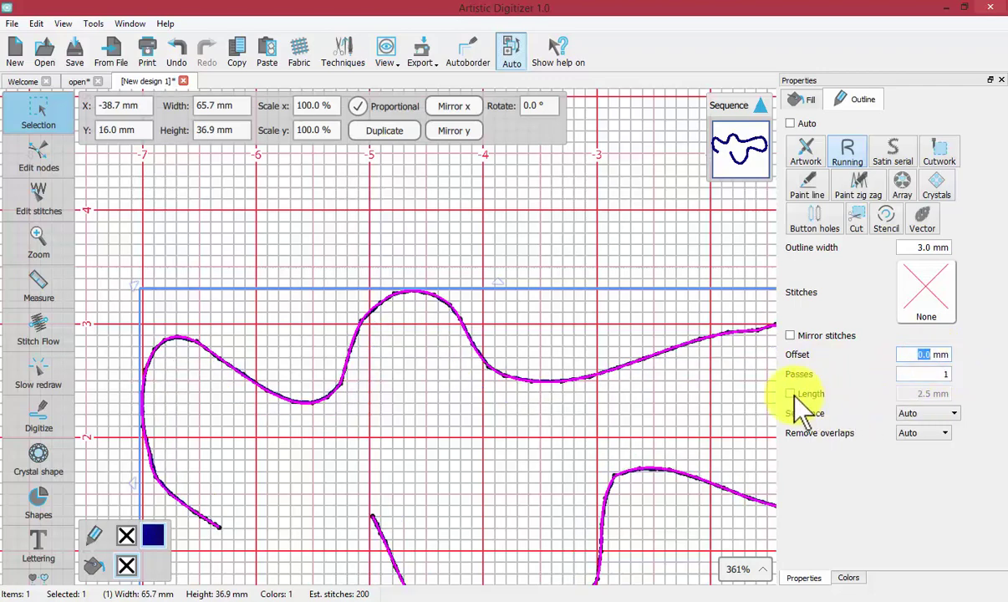
Enable the custom stitch length for the running outline and review its sequence options, keeping Auto
{"action": "left_click", "coordinate": [791, 394]}
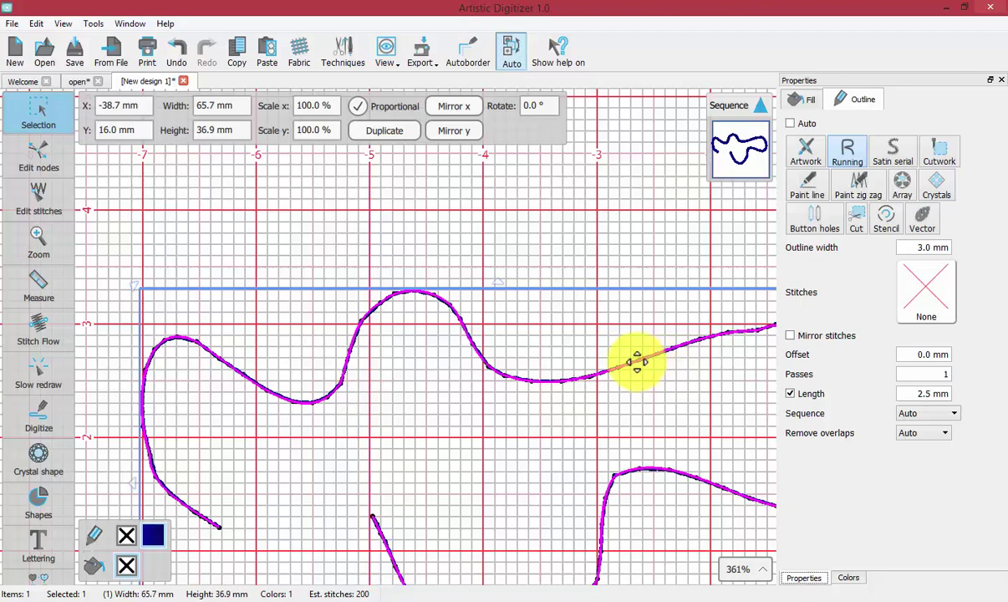
{"action": "left_click", "coordinate": [910, 412]}
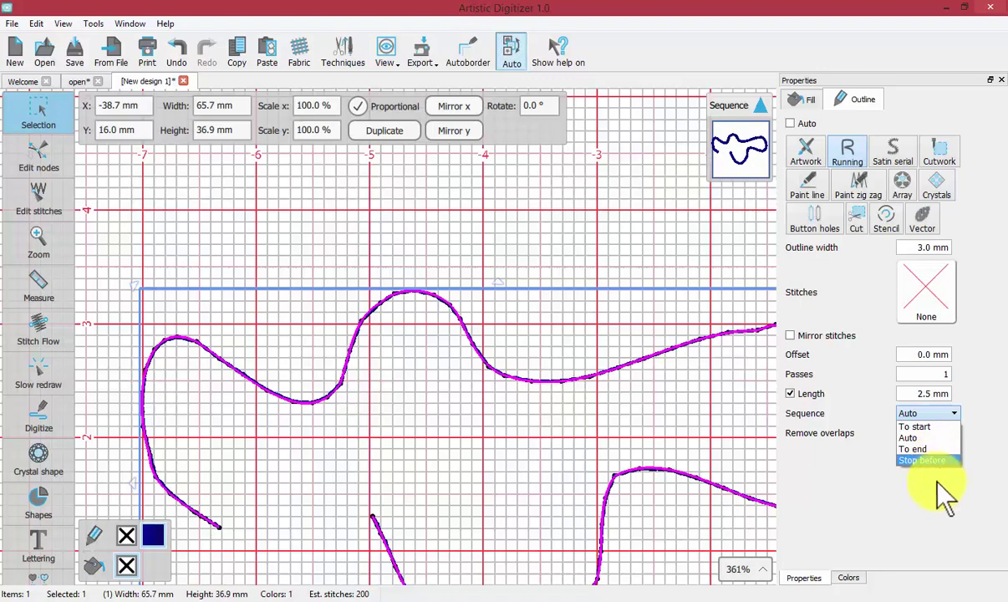
{"action": "left_click", "coordinate": [926, 460]}
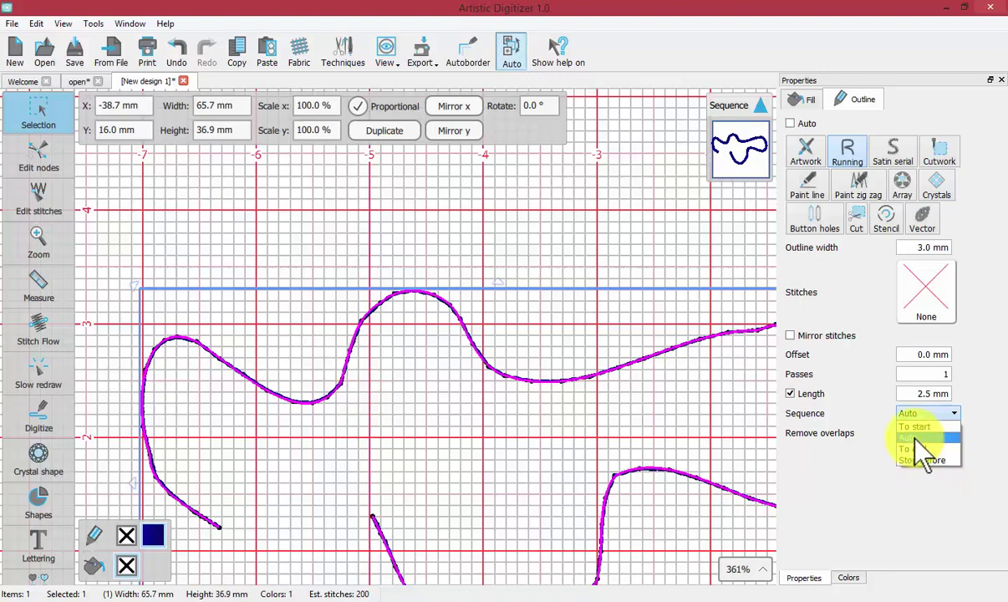
{"action": "left_click", "coordinate": [914, 438]}
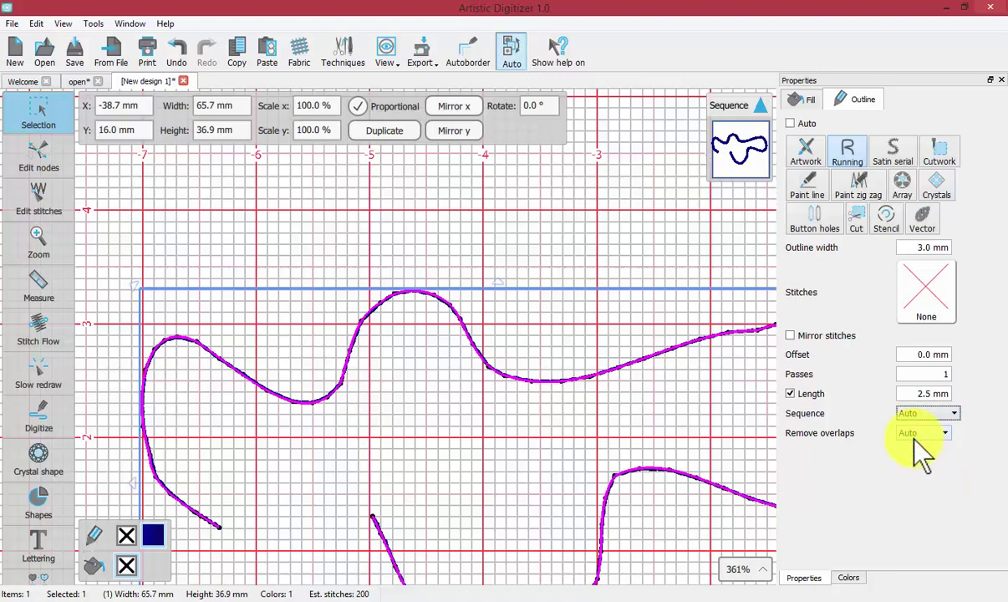
{"action": "left_click", "coordinate": [519, 53]}
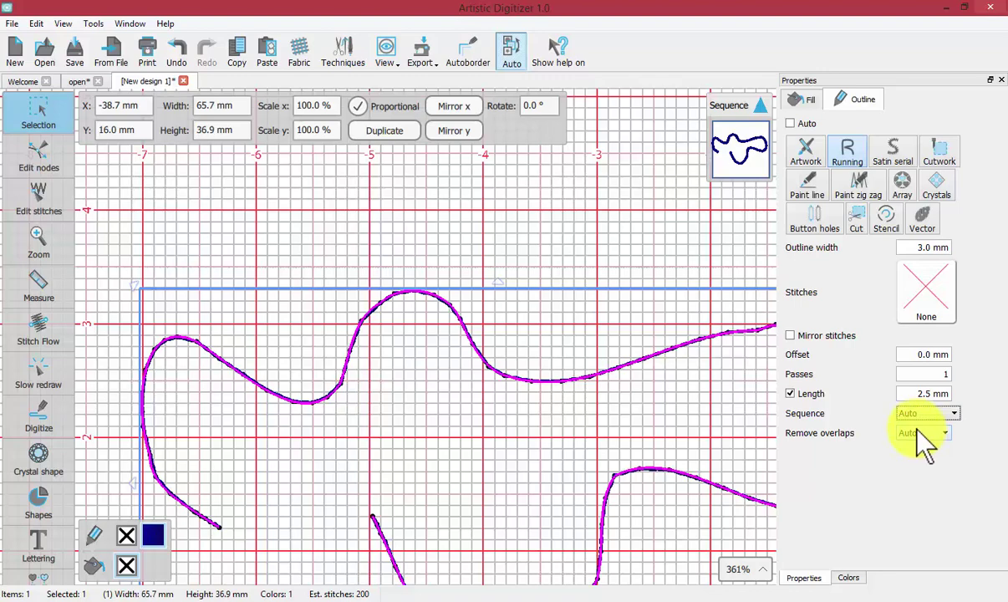
Reselect the freehand curve and convert its outline to Satin serial
{"action": "left_click", "coordinate": [543, 243]}
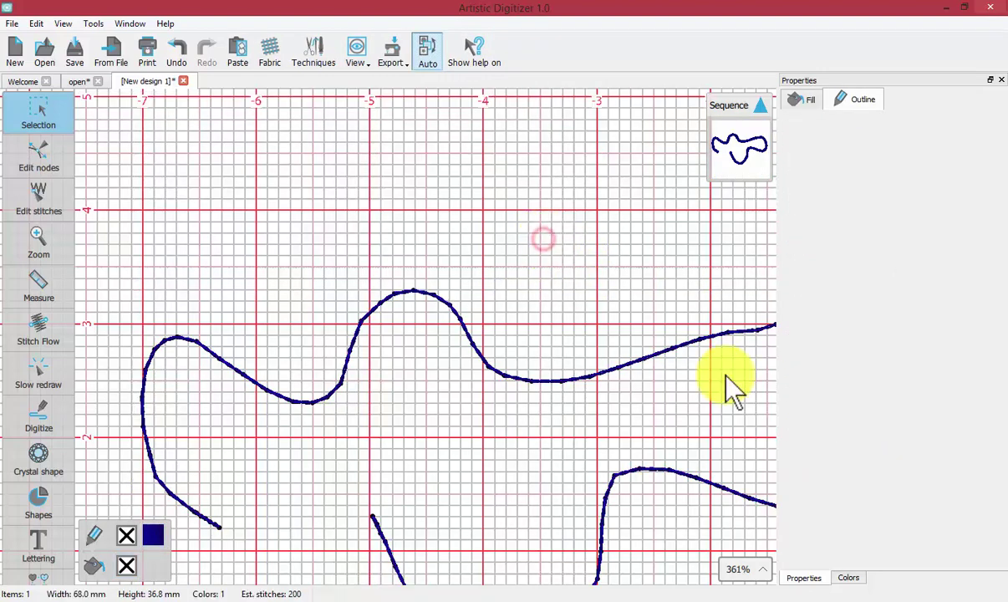
{"action": "left_click", "coordinate": [704, 337]}
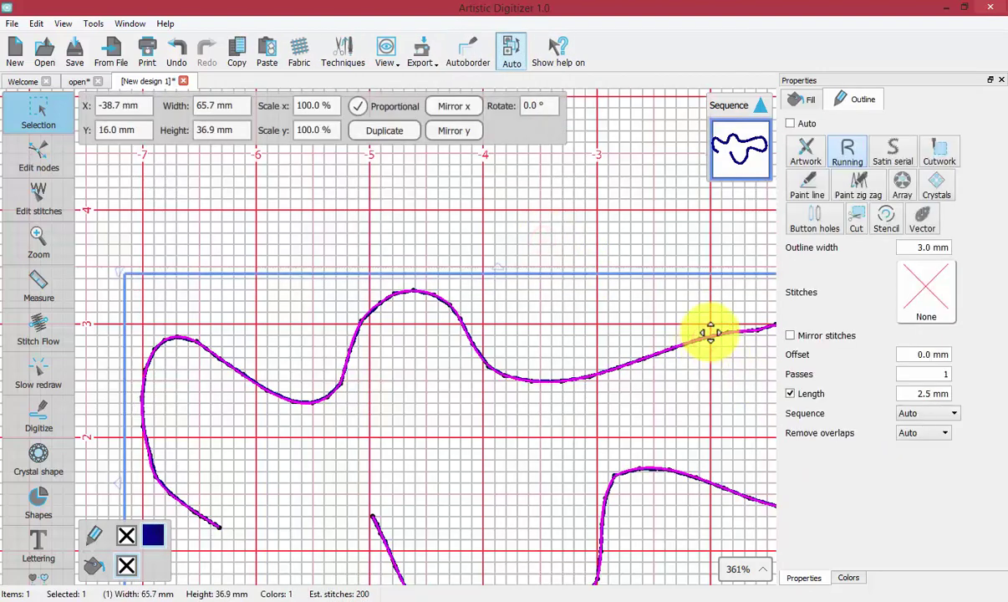
{"action": "left_click", "coordinate": [895, 152]}
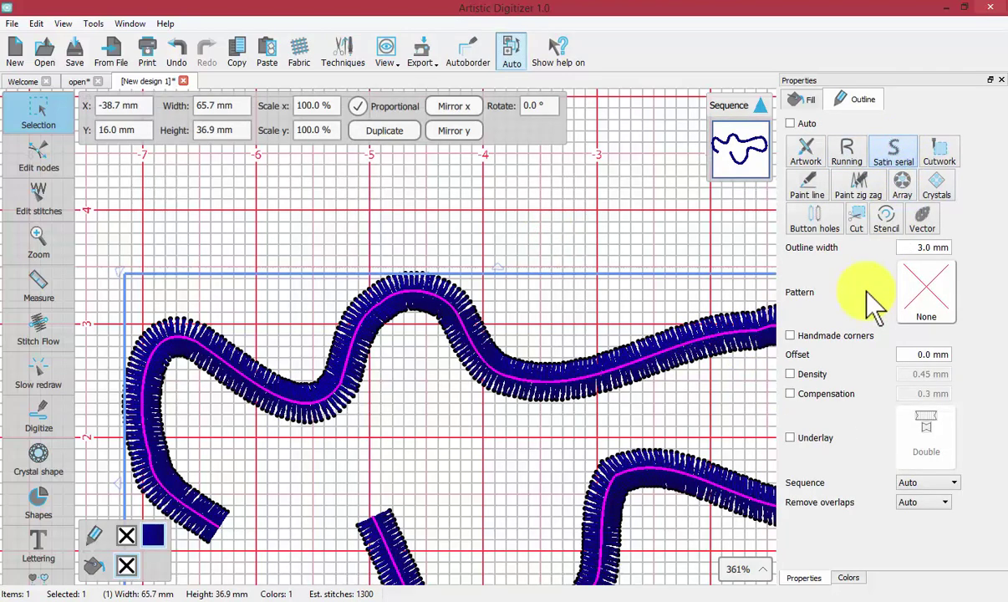
Set the satin outline's width to 8 mm
{"action": "left_click", "coordinate": [915, 247]}
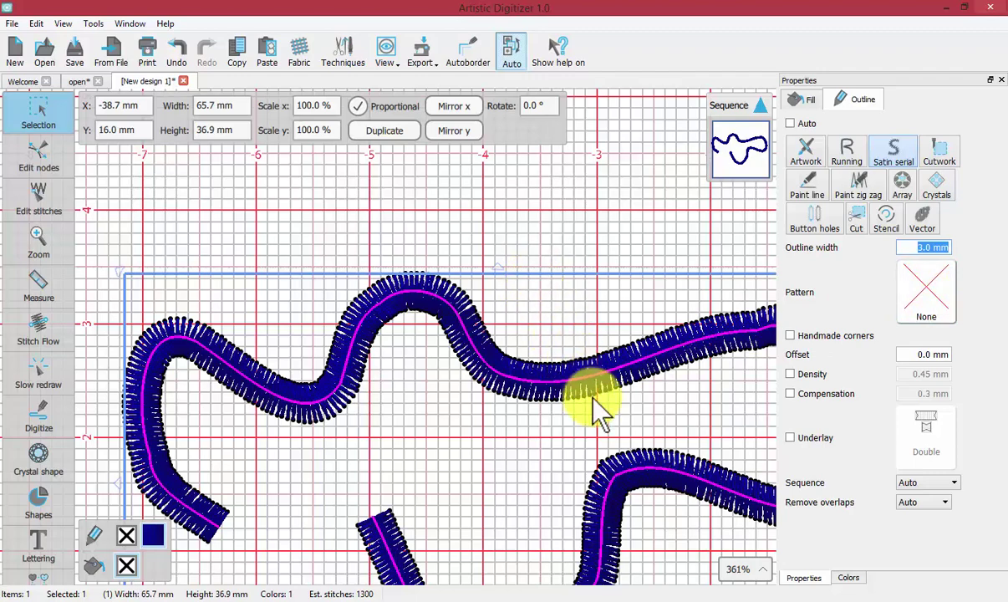
{"action": "key", "text": "BackSpace"}
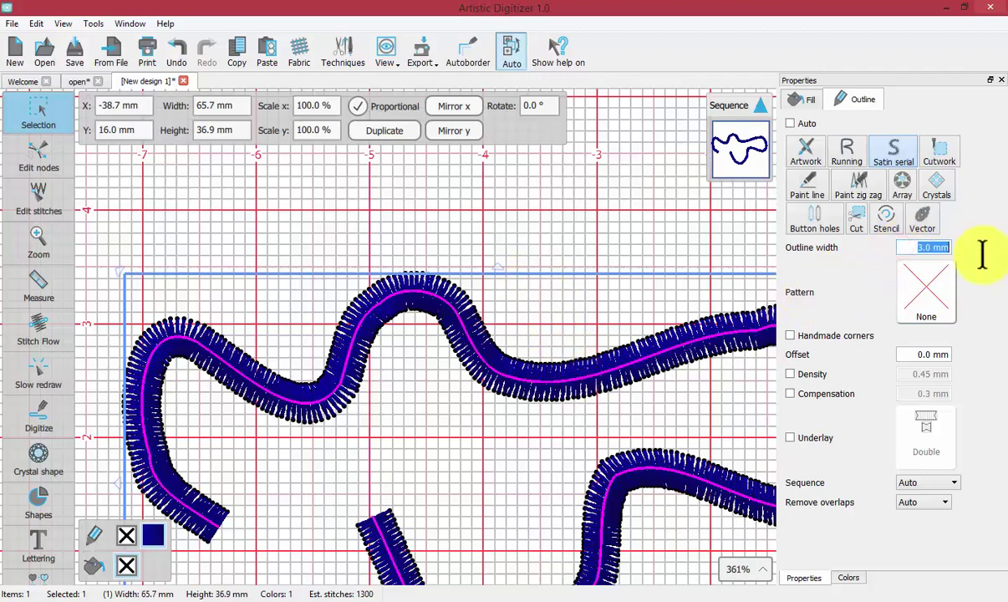
{"action": "type", "text": "8"}
{"action": "key", "text": "Return"}
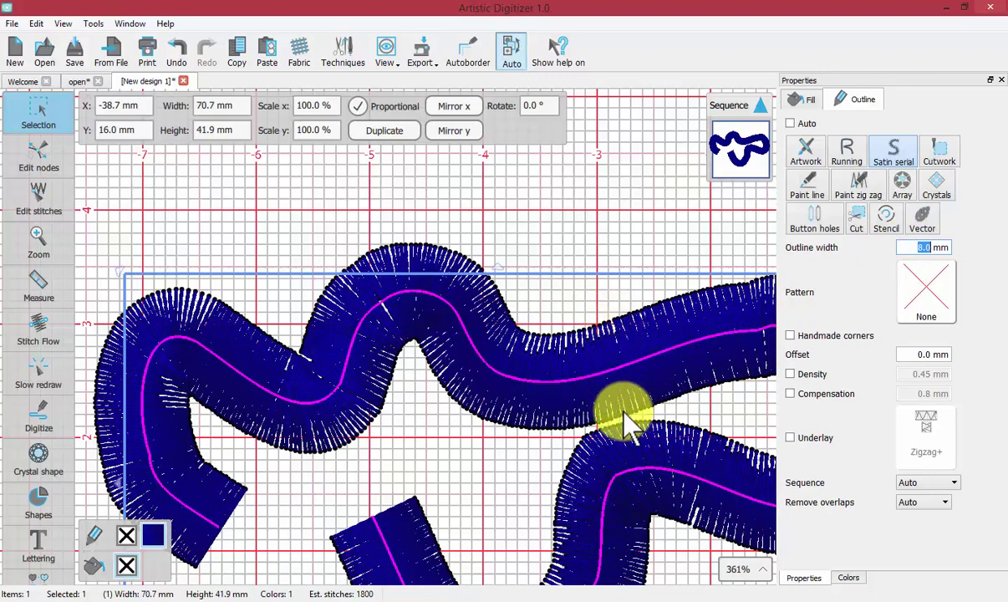
Apply the /5 dbl pattern to the satin outline and inspect its stitches with the curve deselected
{"action": "left_click", "coordinate": [931, 288]}
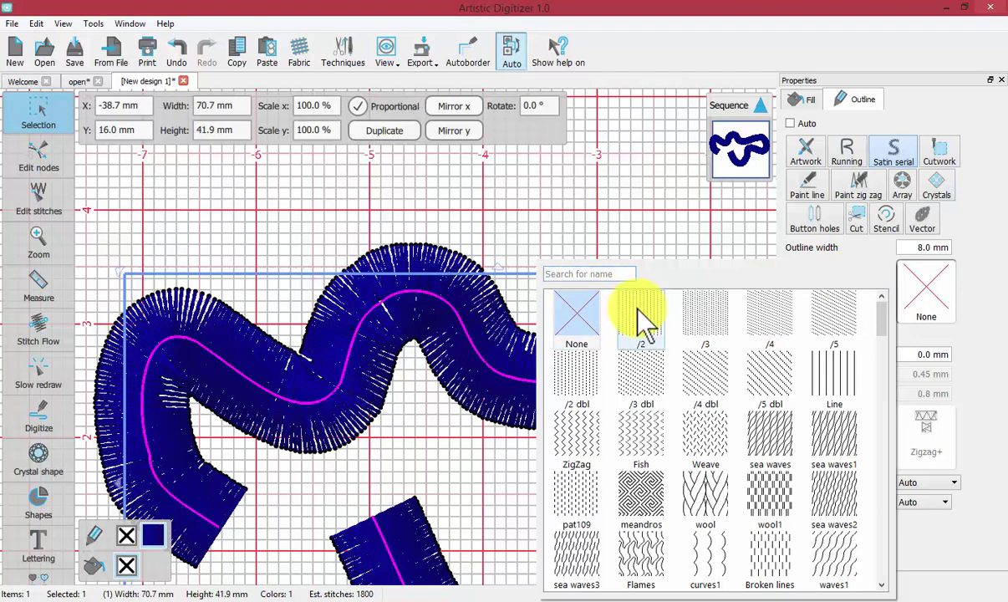
{"action": "left_click", "coordinate": [770, 384]}
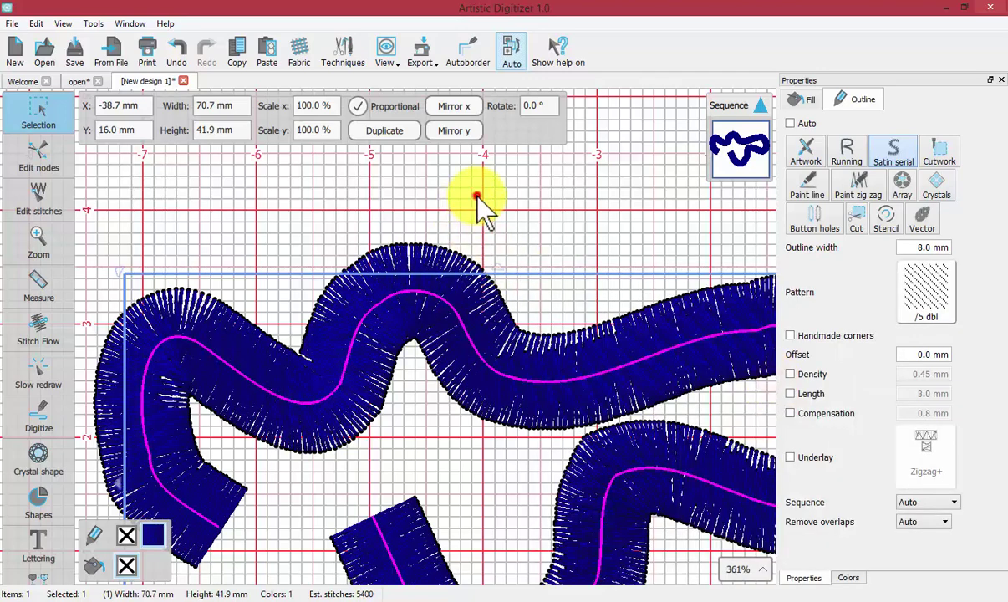
{"action": "left_click", "coordinate": [480, 211]}
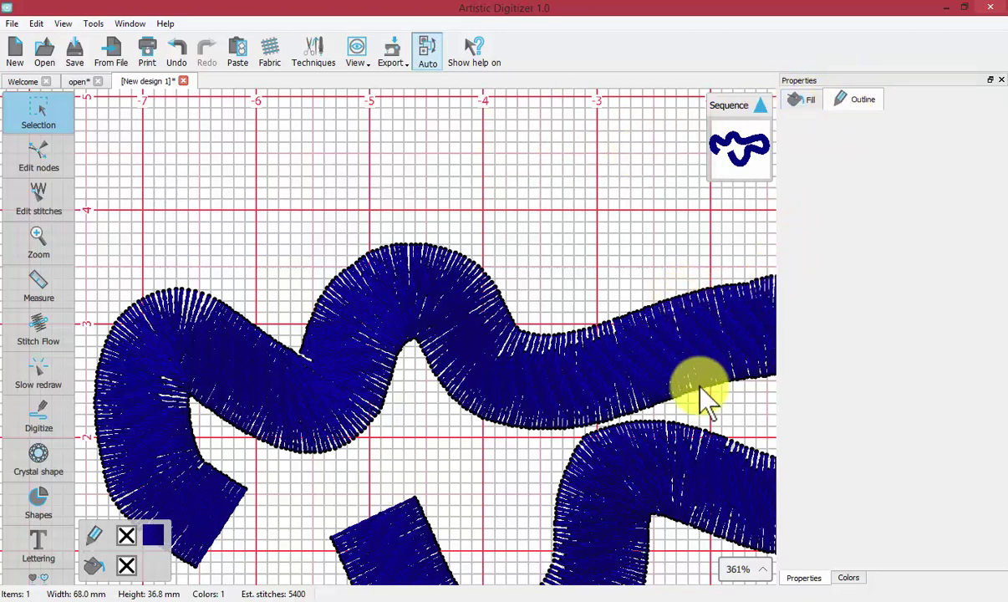
{"action": "left_click", "coordinate": [605, 371]}
{"action": "left_click", "coordinate": [561, 338]}
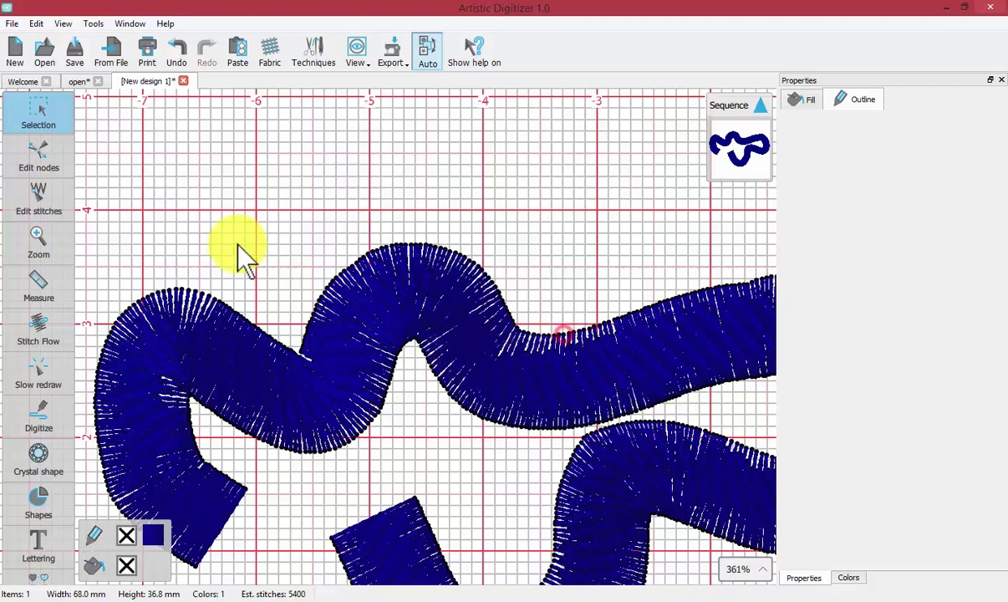
{"action": "left_click", "coordinate": [35, 104]}
{"action": "left_click", "coordinate": [510, 363]}
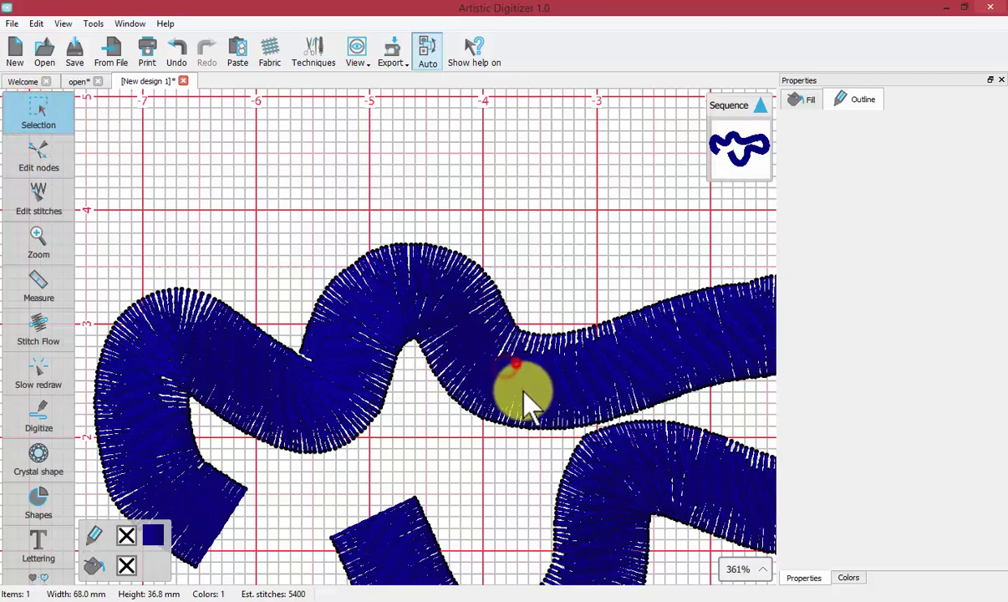
Reselect the curve, set its satin outline width to 3 mm and set the pattern to None
{"action": "left_click", "coordinate": [740, 141]}
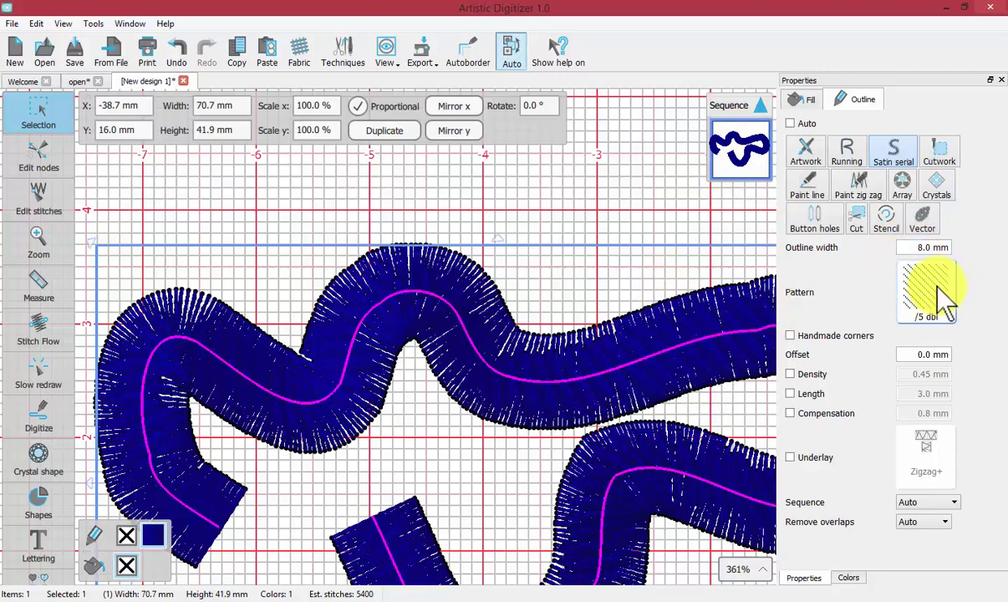
{"action": "left_click", "coordinate": [915, 246]}
{"action": "type", "text": "3"}
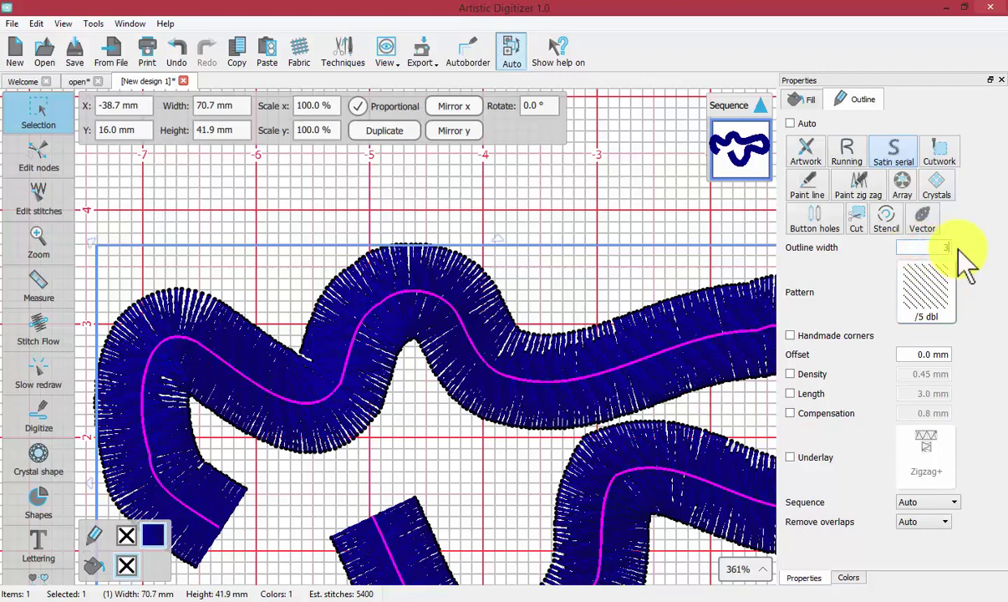
{"action": "key", "text": "Return"}
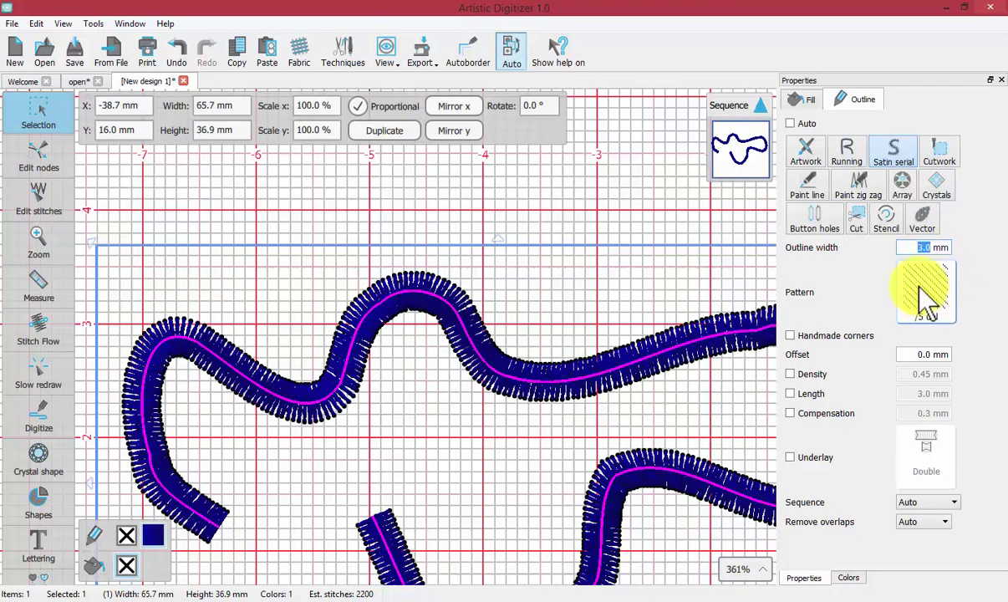
{"action": "left_click", "coordinate": [923, 293]}
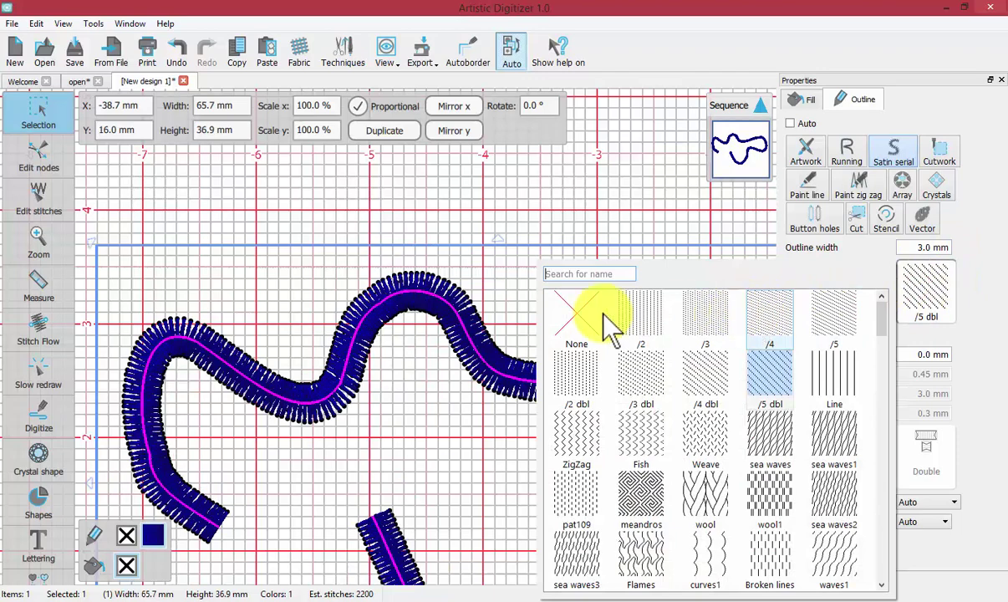
{"action": "left_click", "coordinate": [568, 322]}
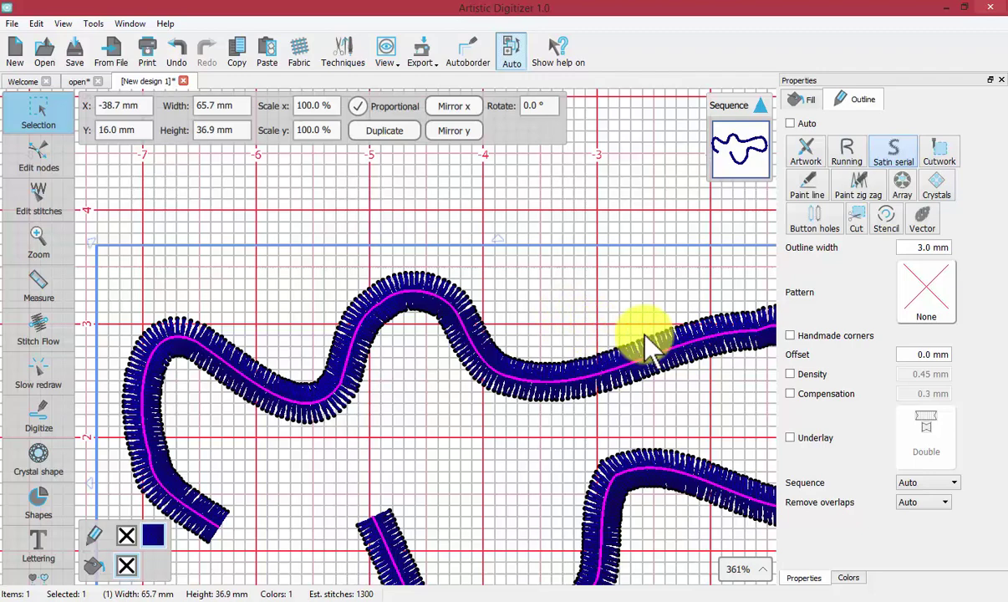
Draw a pie shape about 13 mm wide and 12 mm high above the freehand curve and give it a Satin serial outline
{"action": "left_click", "coordinate": [466, 237]}
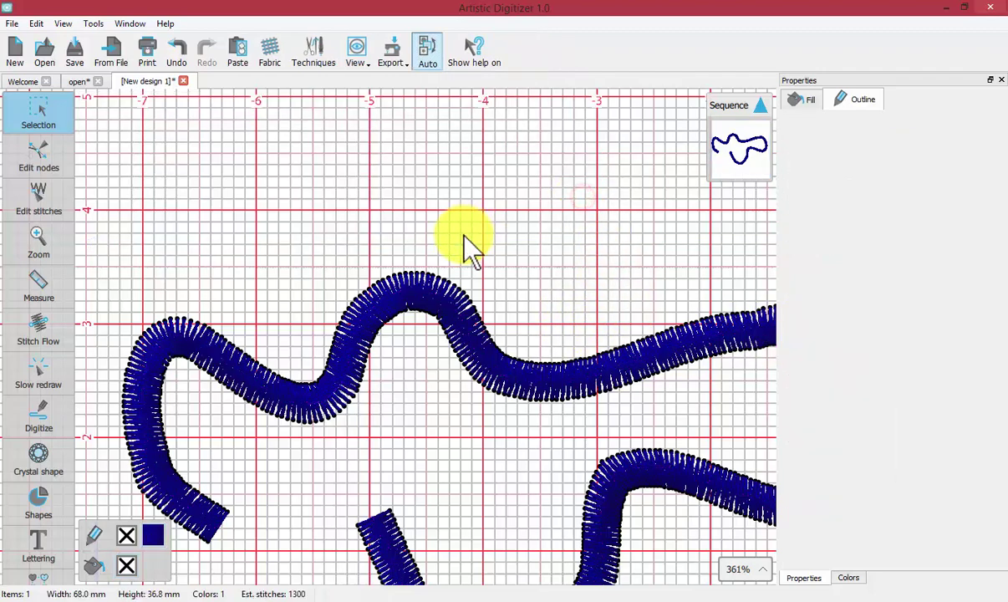
{"action": "scroll", "coordinate": [468, 243], "scroll_direction": "down", "scroll_amount": 2}
{"action": "left_click", "coordinate": [41, 499]}
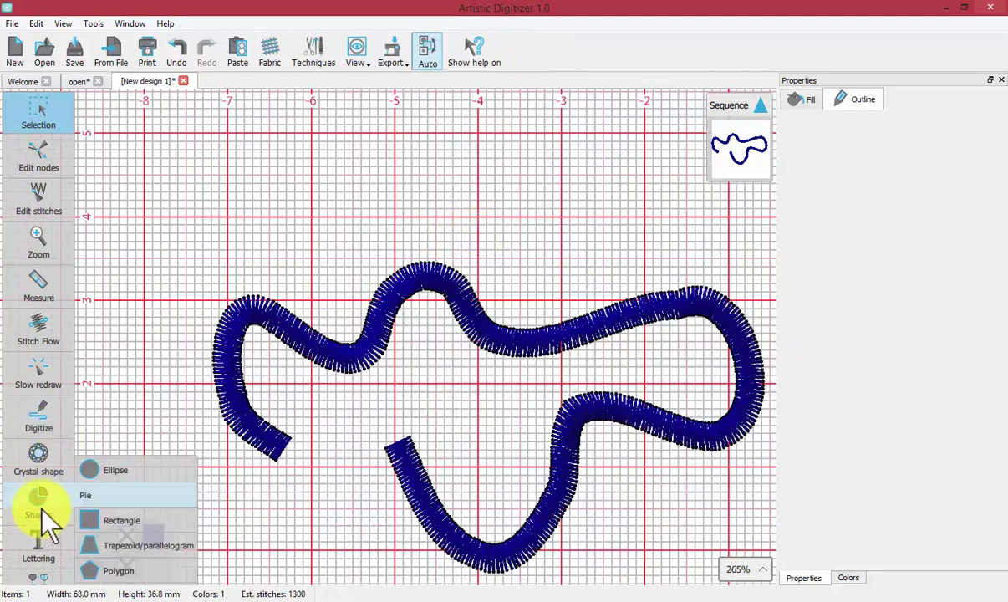
{"action": "left_click", "coordinate": [96, 498]}
{"action": "left_click_drag", "start_coordinate": [218, 160], "coordinate": [327, 262]}
{"action": "left_click", "coordinate": [41, 105]}
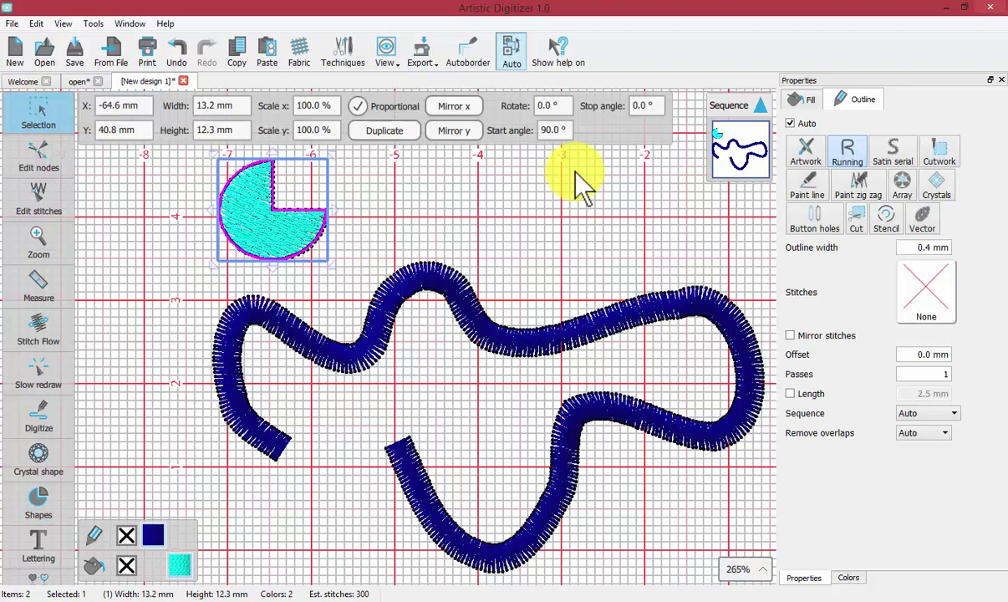
{"action": "left_click", "coordinate": [893, 153]}
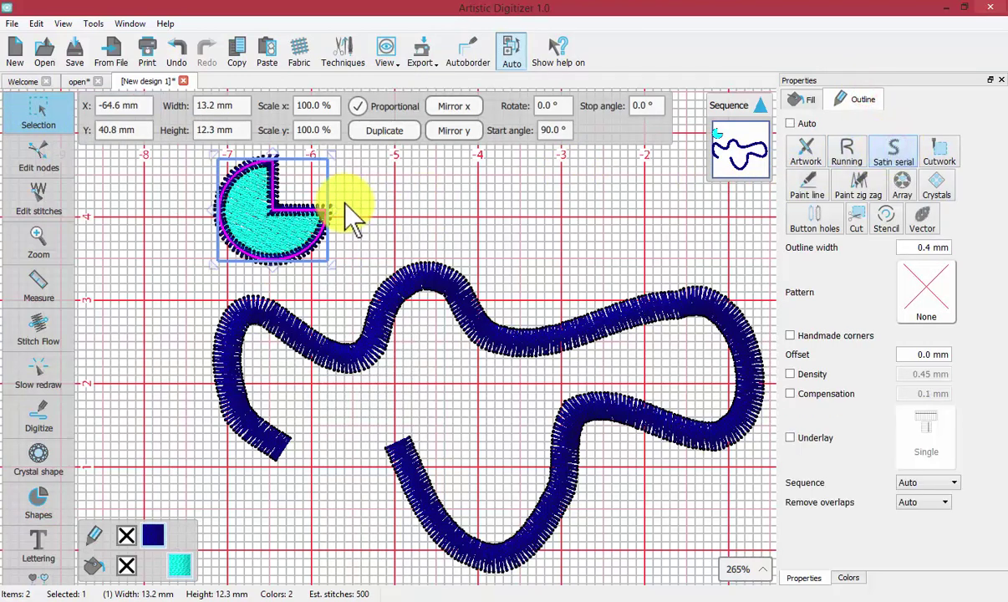
Compare the pie's satin outline corners with handmade corners on and off, leaving the option off
{"action": "scroll", "coordinate": [324, 191], "scroll_direction": "up", "scroll_amount": 1}
{"action": "left_click", "coordinate": [39, 241]}
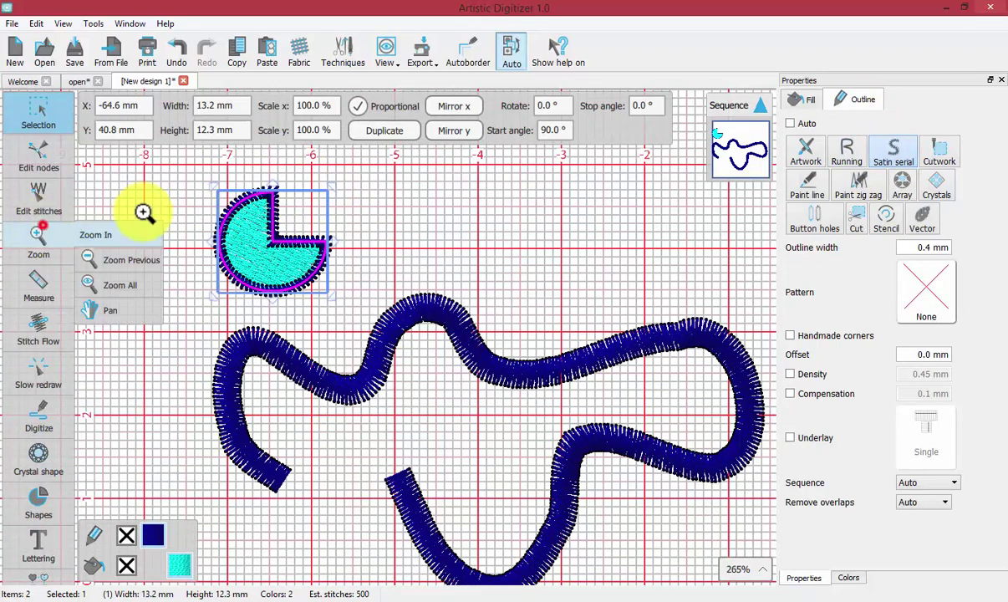
{"action": "left_click", "coordinate": [364, 323]}
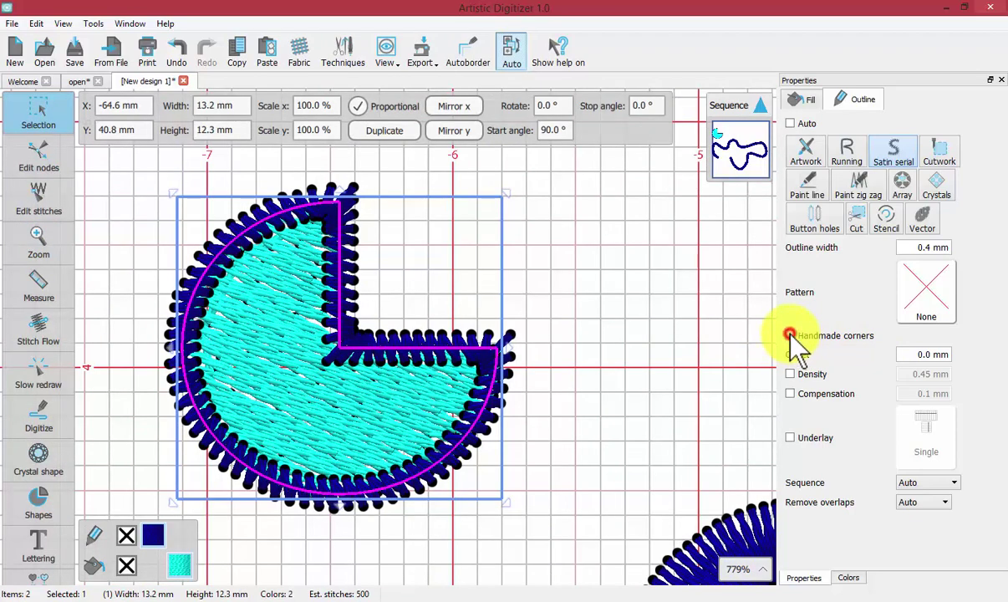
{"action": "left_click", "coordinate": [790, 335]}
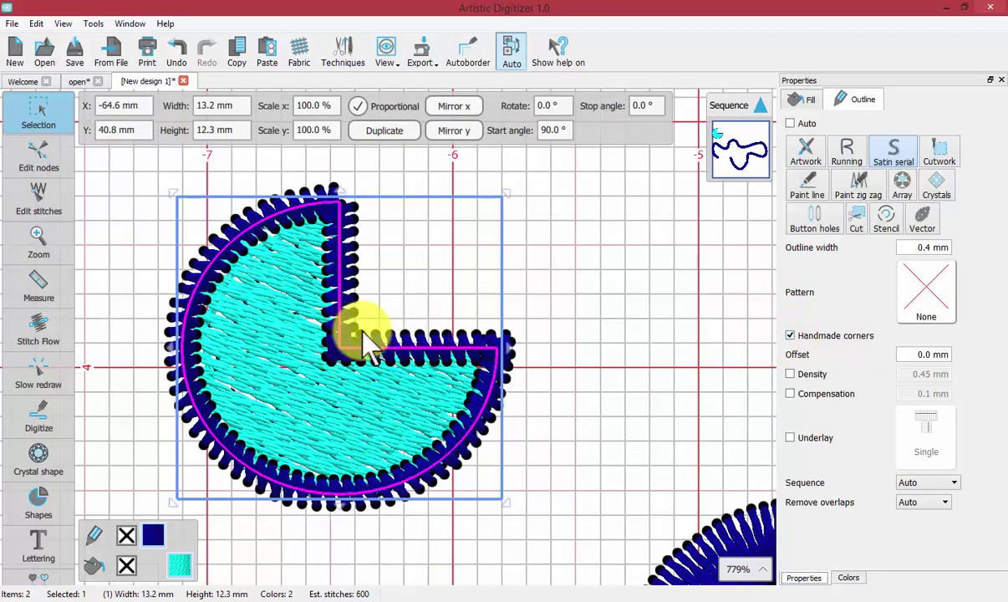
{"action": "left_click", "coordinate": [790, 336]}
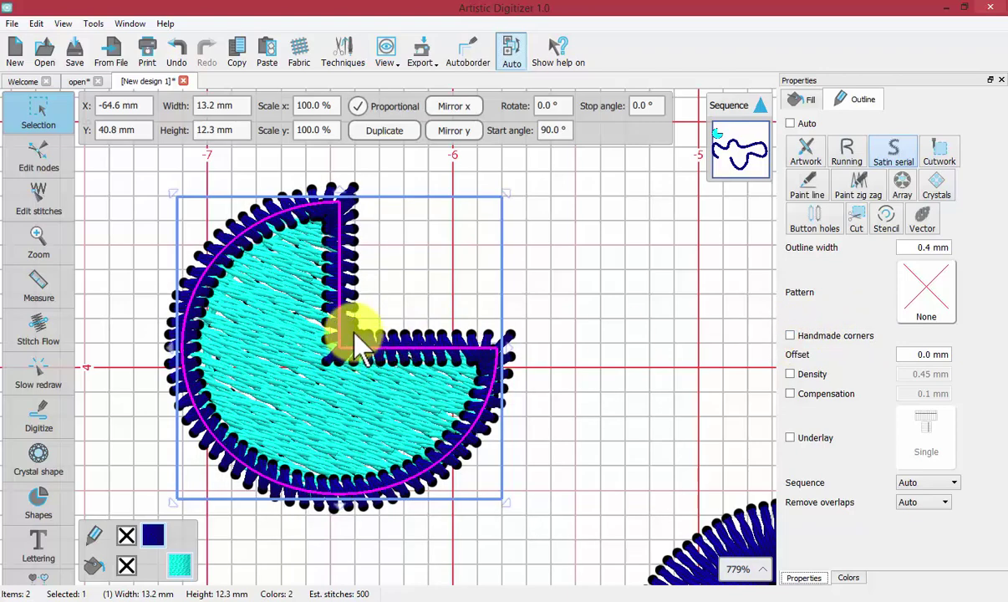
{"action": "left_click", "coordinate": [791, 336]}
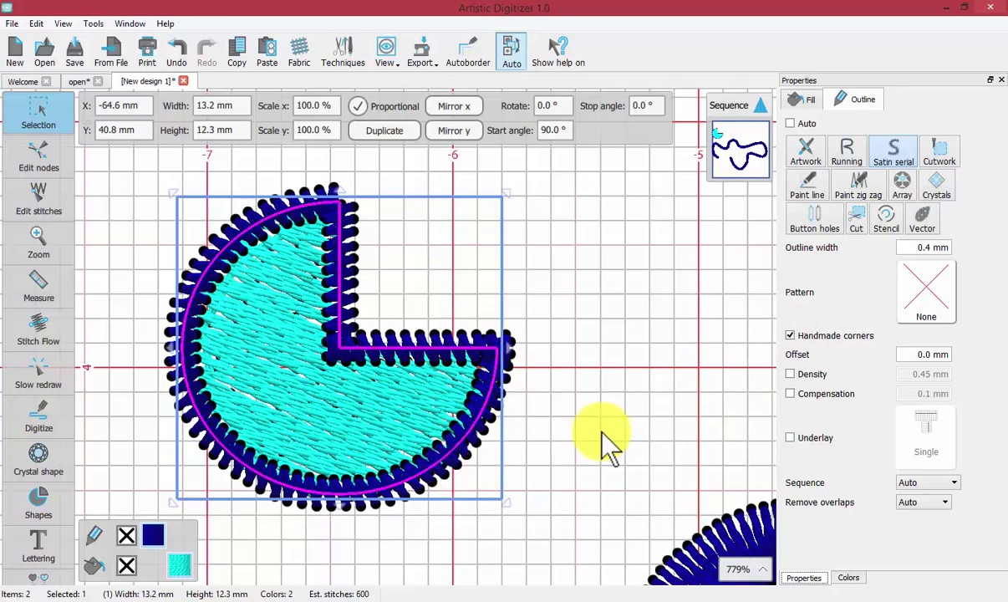
{"action": "left_click", "coordinate": [791, 336]}
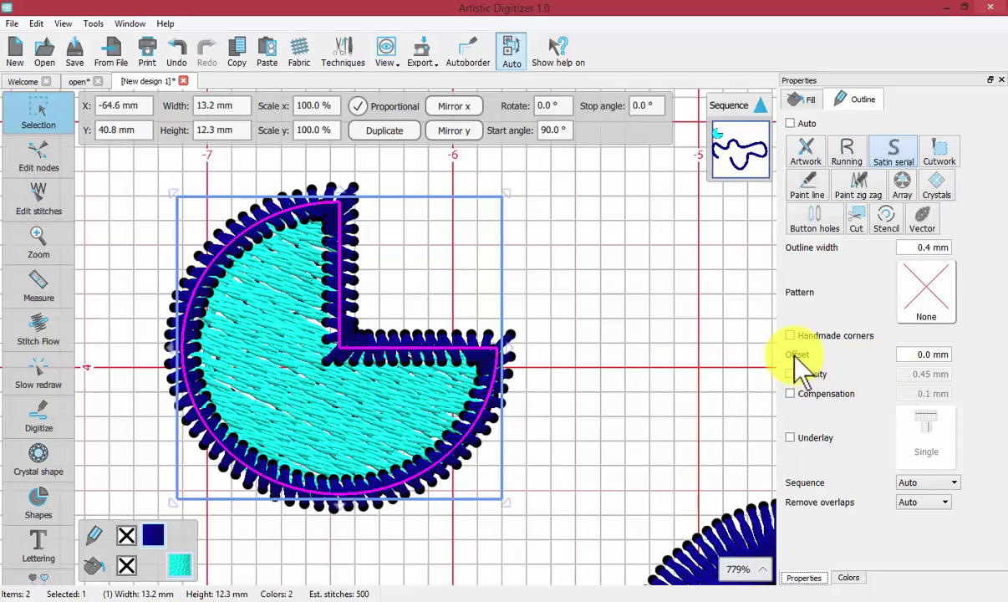
Try a 3 mm offset on the pie's satin outline and undo it
{"action": "left_click", "coordinate": [910, 354]}
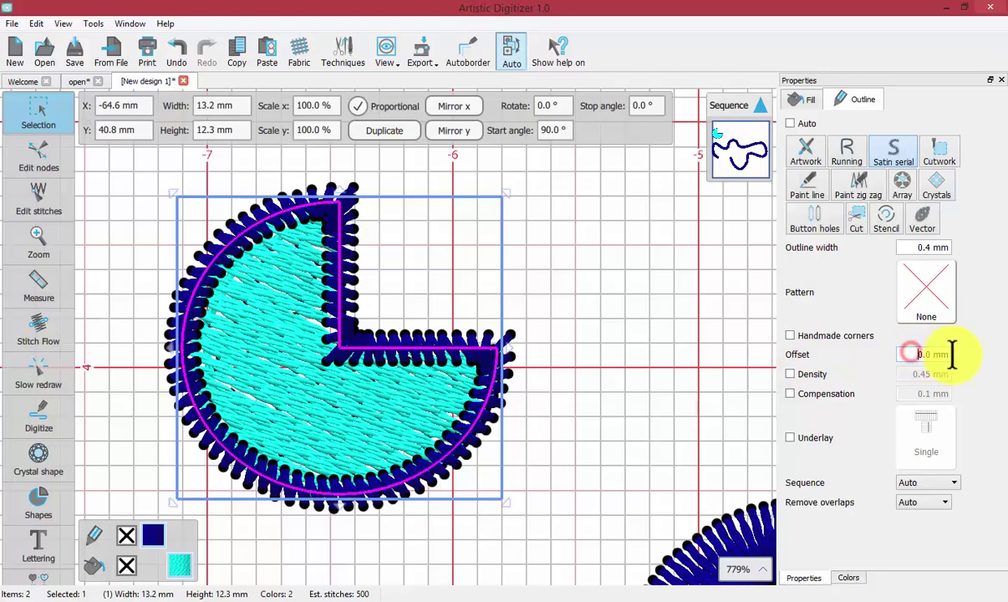
{"action": "key", "text": "ctrl+a"}
{"action": "type", "text": "3"}
{"action": "key", "text": "Return"}
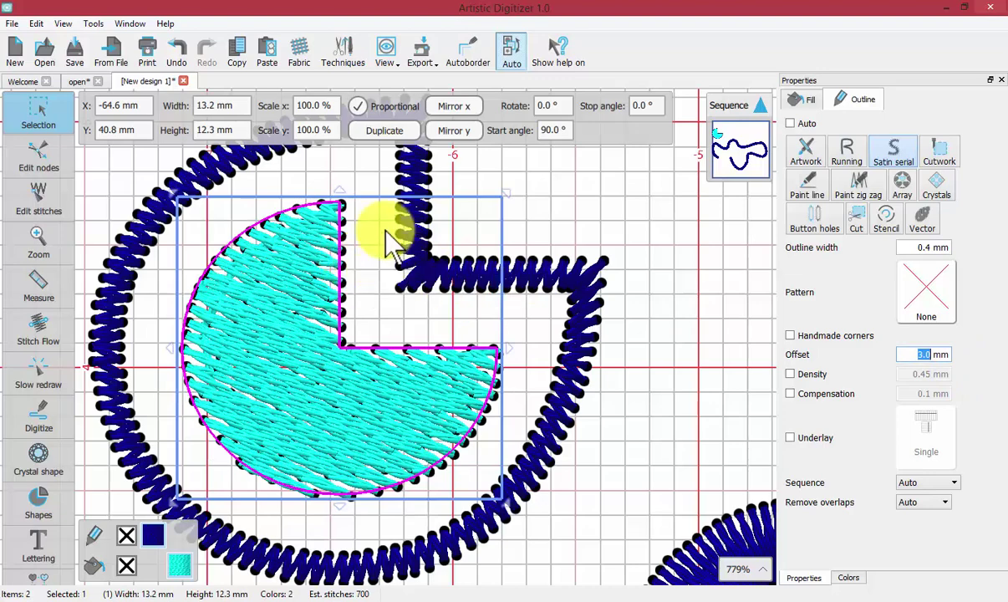
{"action": "left_click", "coordinate": [177, 55]}
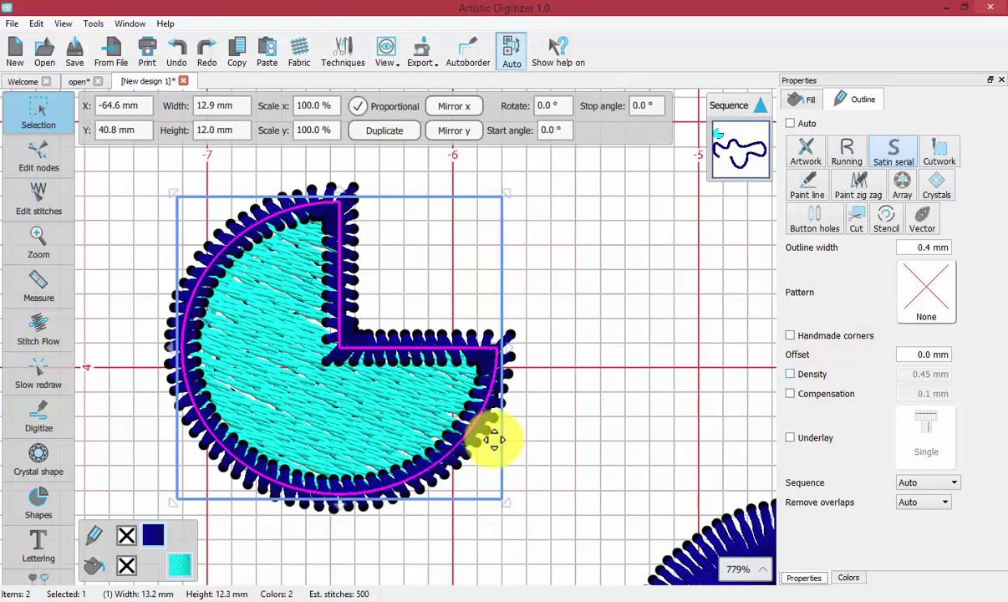
Enable custom density for the pie's satin outline and set it to 1 mm
{"action": "left_click", "coordinate": [789, 375]}
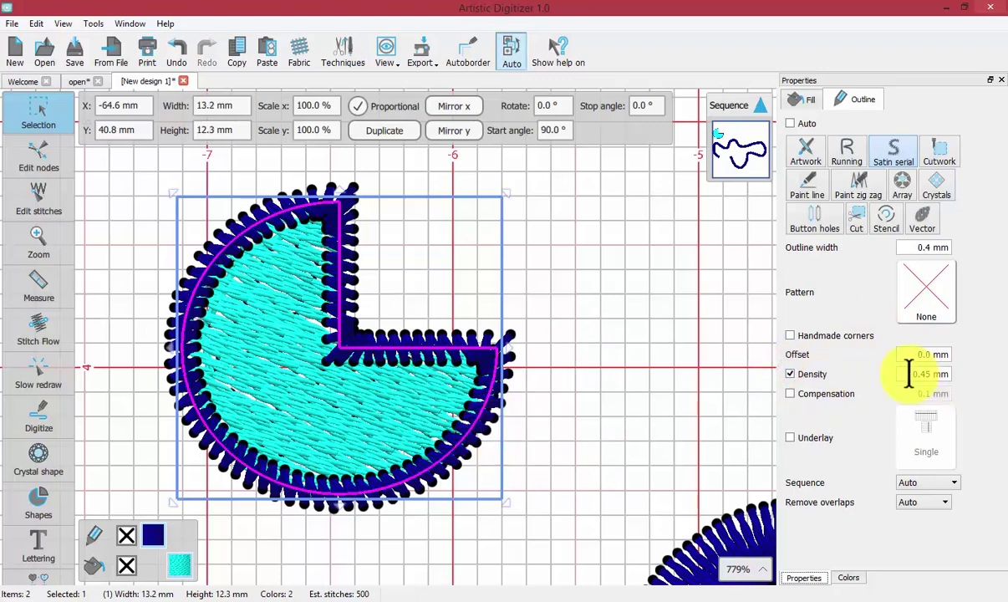
{"action": "left_click_drag", "start_coordinate": [910, 373], "coordinate": [972, 378]}
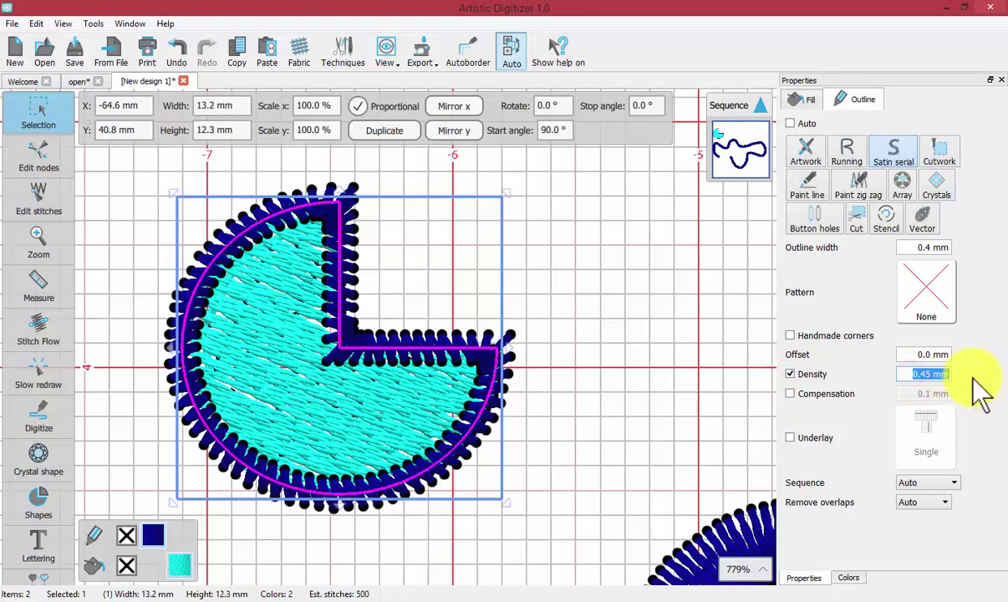
{"action": "key", "text": "BackSpace"}
{"action": "type", "text": "1"}
{"action": "key", "text": "Return"}
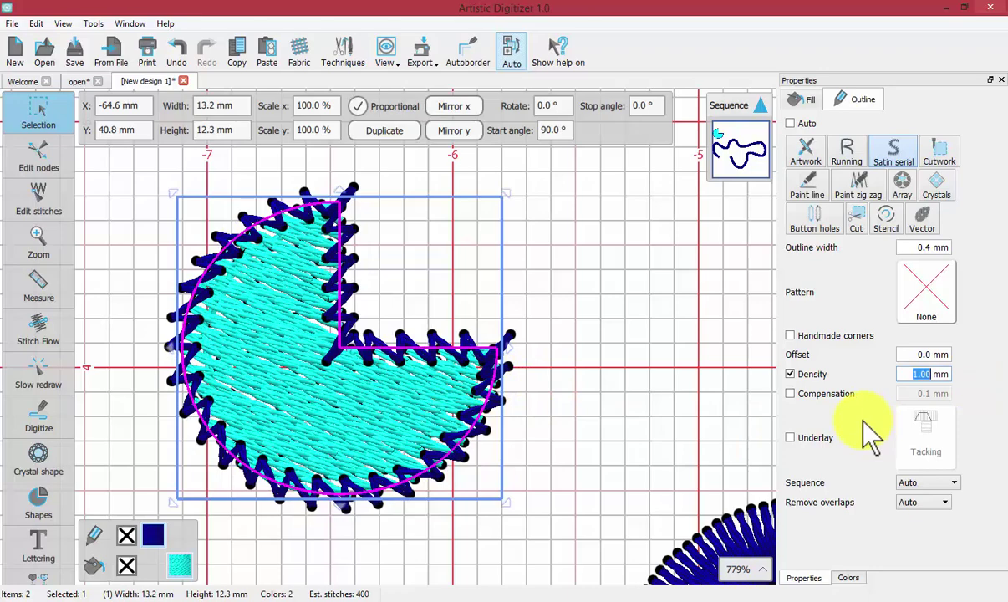
Set the density of the pie's satin outline to 0.4 mm
{"action": "key", "text": "BackSpace"}
{"action": "type", "text": "0.4"}
{"action": "key", "text": "Return"}
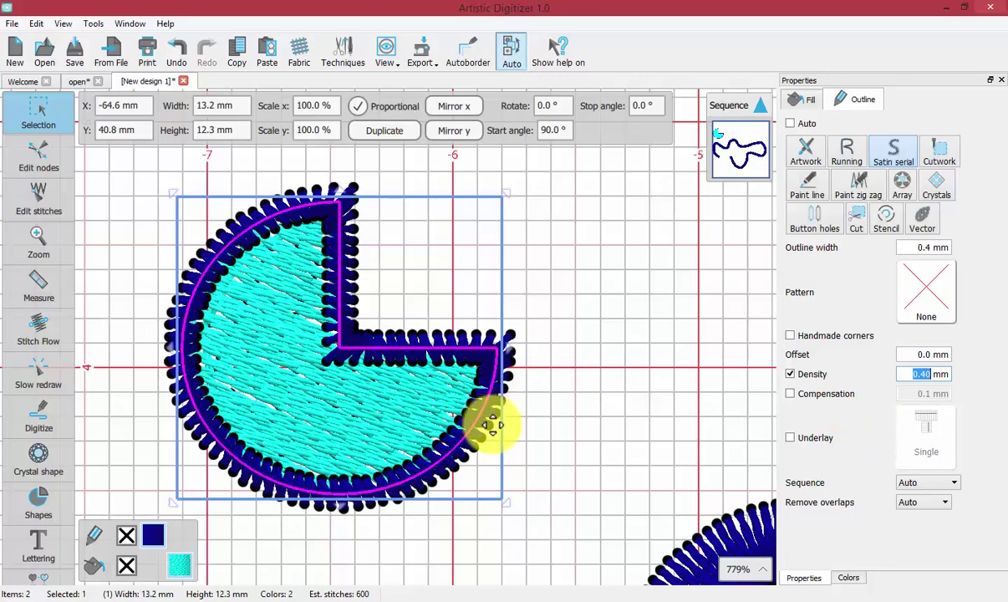
Enable compensation for the pie's satin outline and set it to 0.5 mm
{"action": "left_click", "coordinate": [789, 394]}
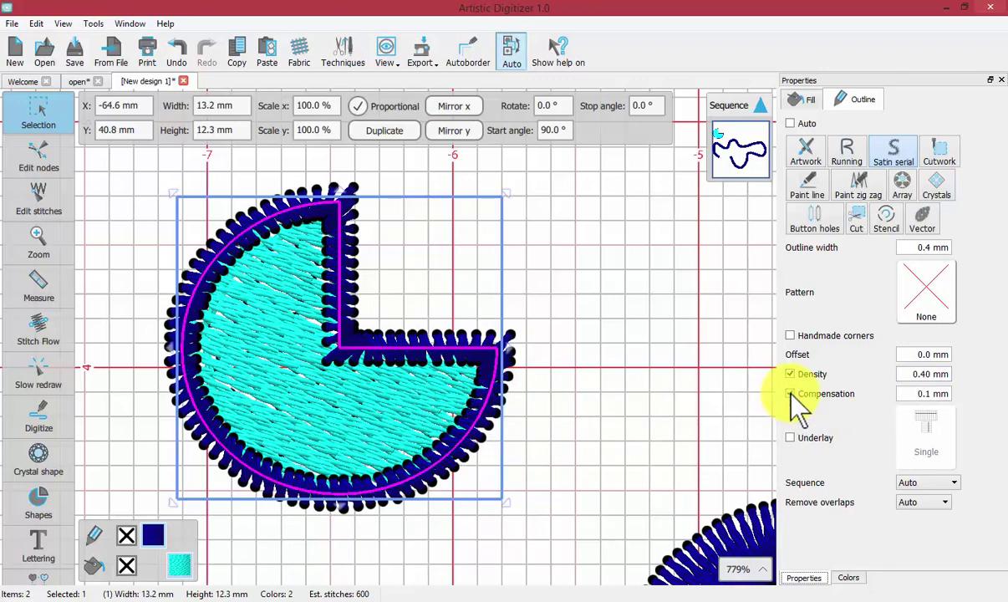
{"action": "left_click", "coordinate": [932, 393]}
{"action": "double_click", "coordinate": [919, 393]}
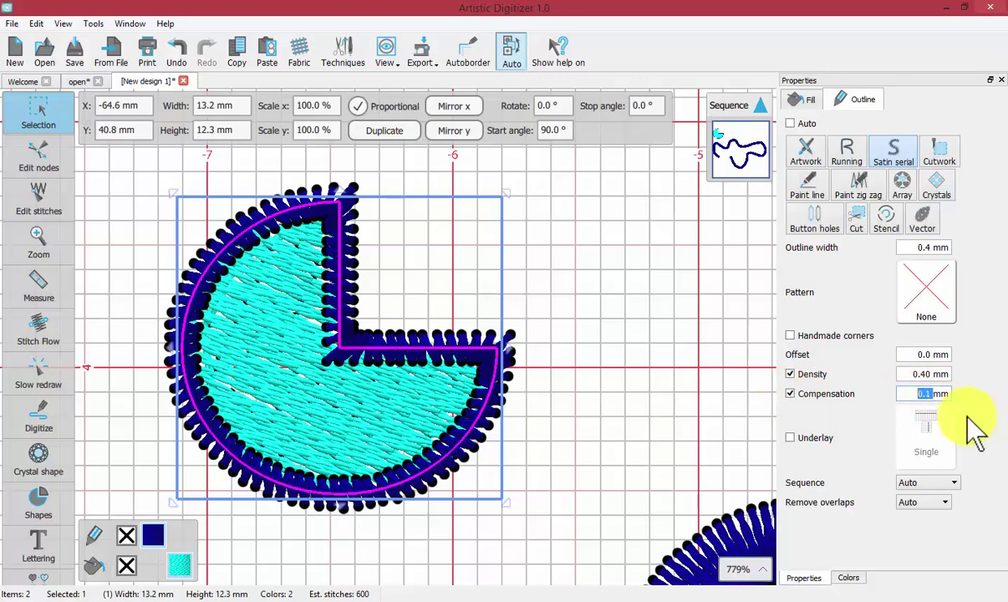
{"action": "type", "text": "0.5"}
{"action": "key", "text": "Tab"}
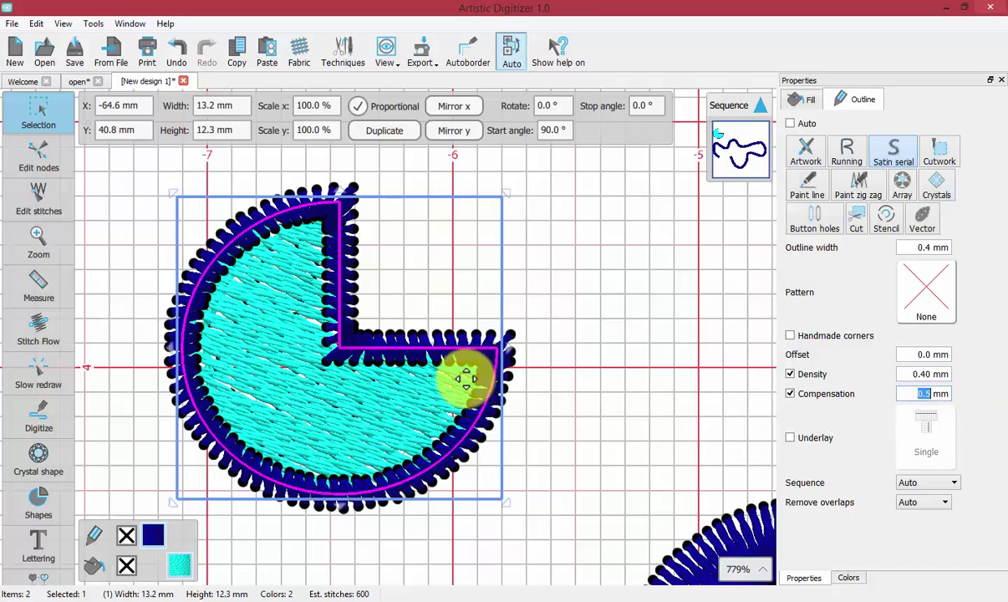
{"action": "key", "text": "shift+Tab"}
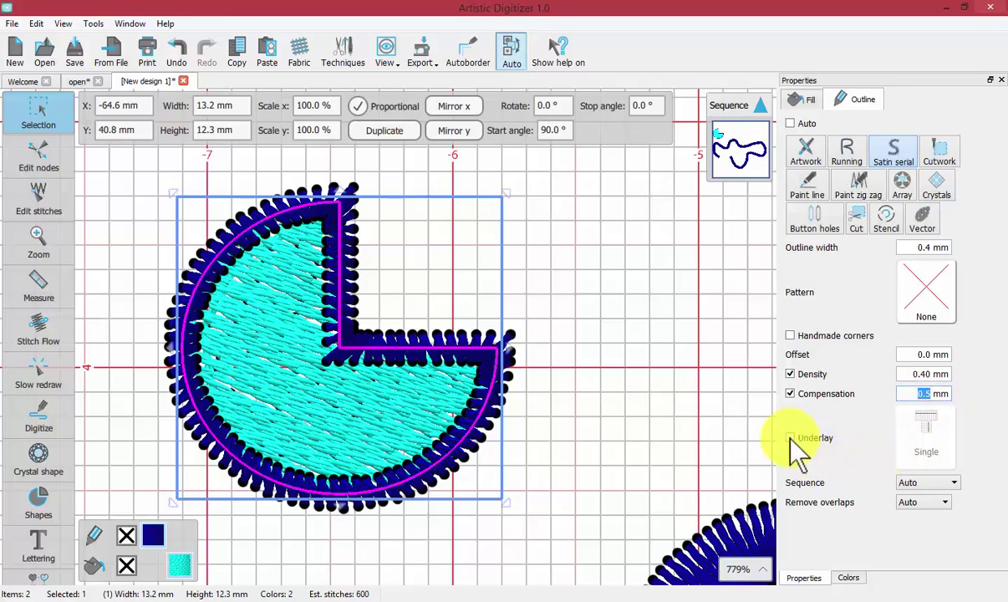
Select the freehand curve instead of the pie and set its satin outline width to 1 mm
{"action": "left_click", "coordinate": [664, 436]}
{"action": "scroll", "coordinate": [662, 433], "scroll_direction": "down", "scroll_amount": 3}
{"action": "scroll", "coordinate": [662, 433], "scroll_direction": "down", "scroll_amount": 2}
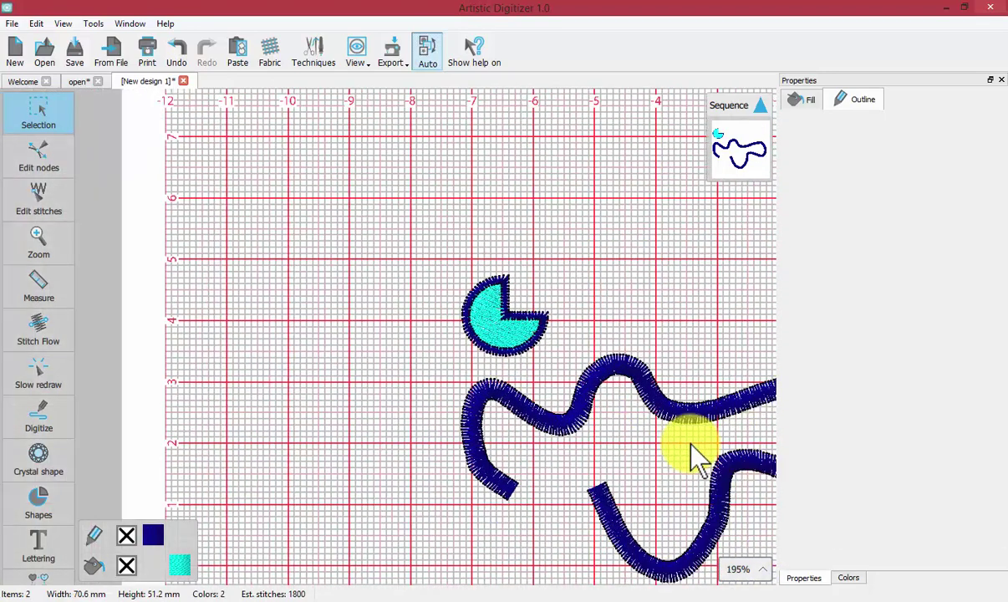
{"action": "left_click_drag", "start_coordinate": [691, 457], "coordinate": [547, 355]}
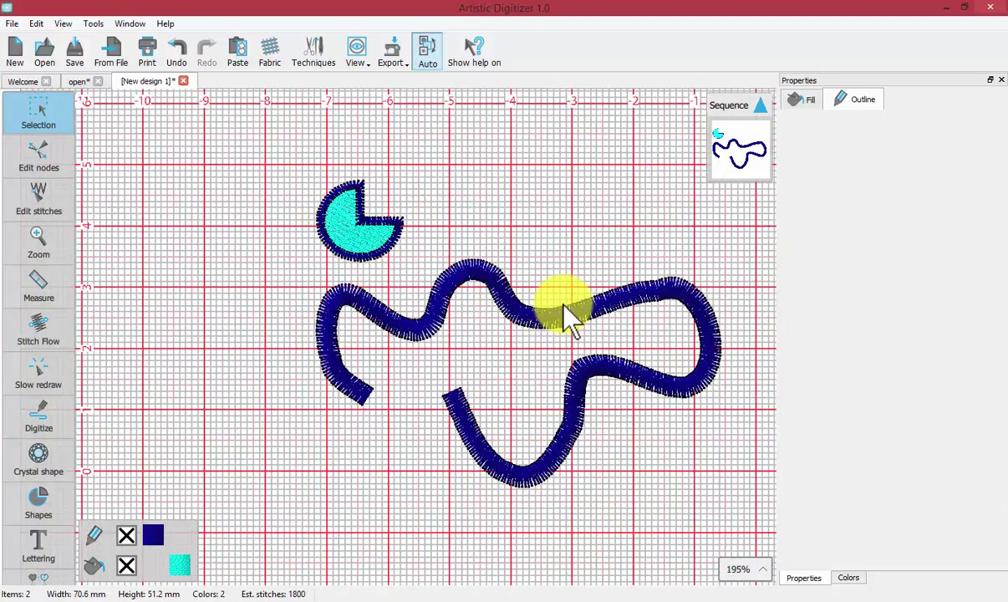
{"action": "left_click", "coordinate": [570, 316]}
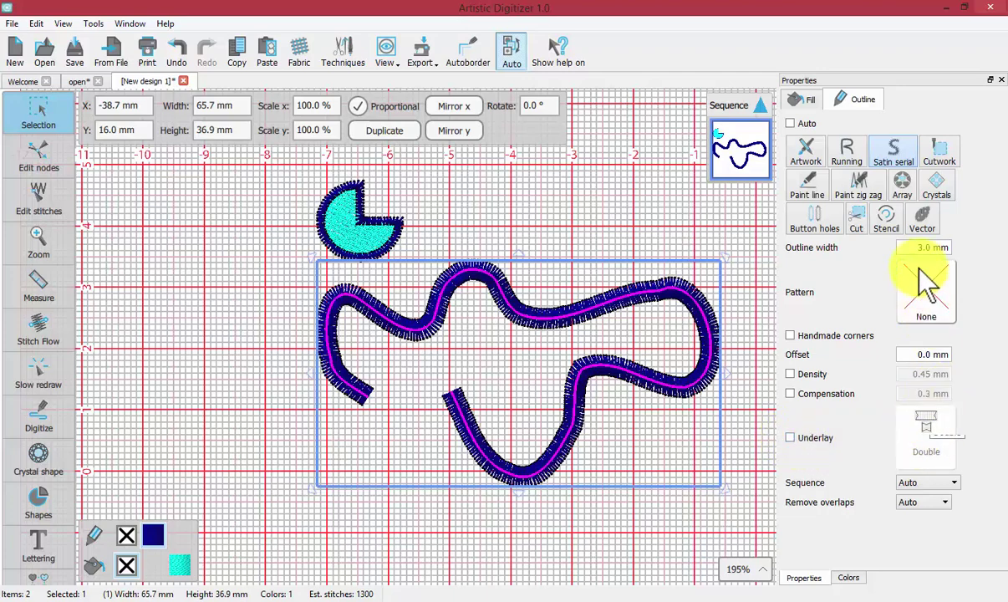
{"action": "left_click", "coordinate": [949, 247]}
{"action": "type", "text": "1"}
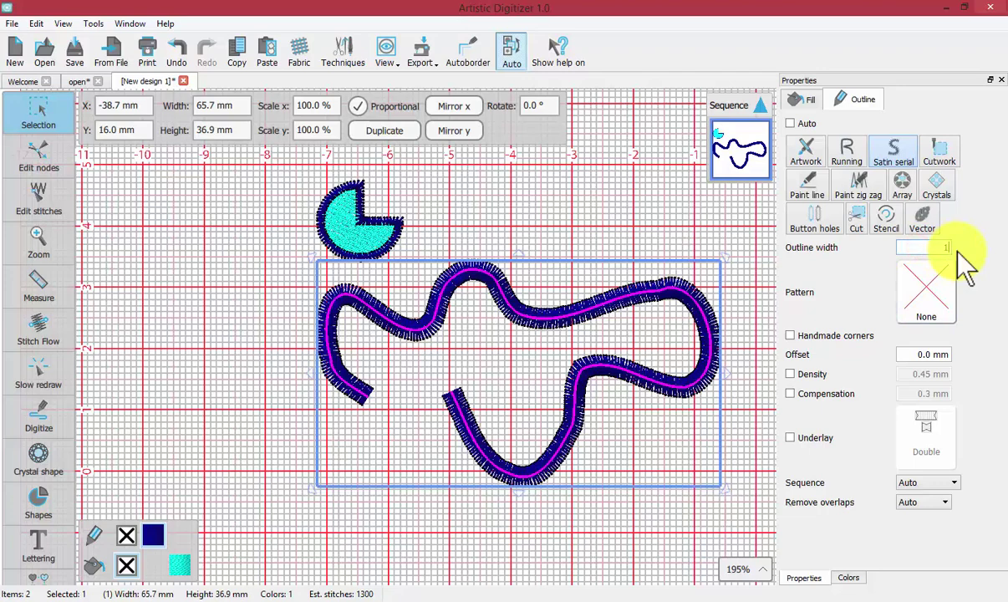
{"action": "key", "text": "Return"}
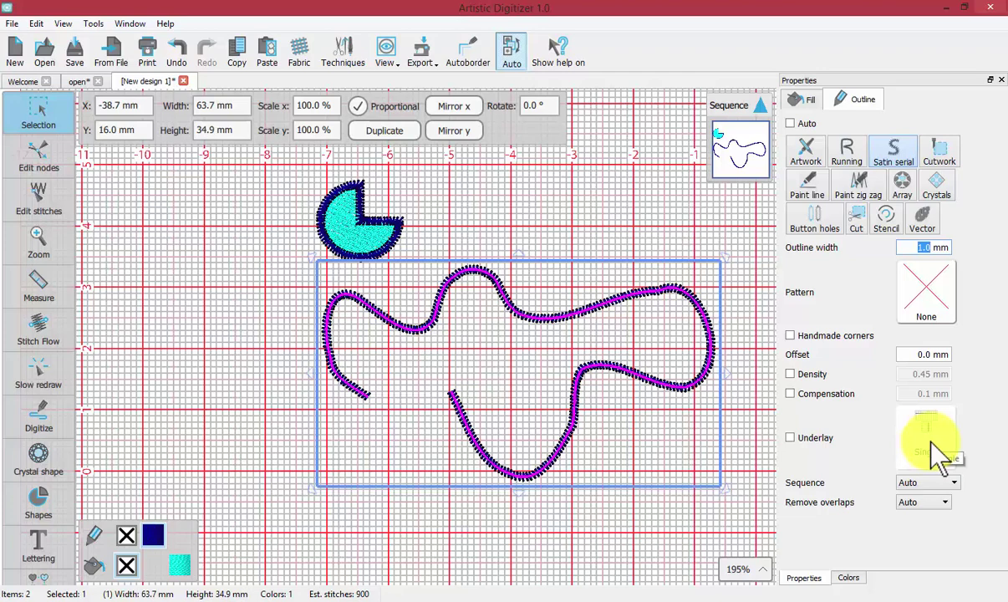
Set the curve's satin outline width to 3 mm and enable its underlay with the Netting+ type
{"action": "type", "text": "3"}
{"action": "key", "text": "Return"}
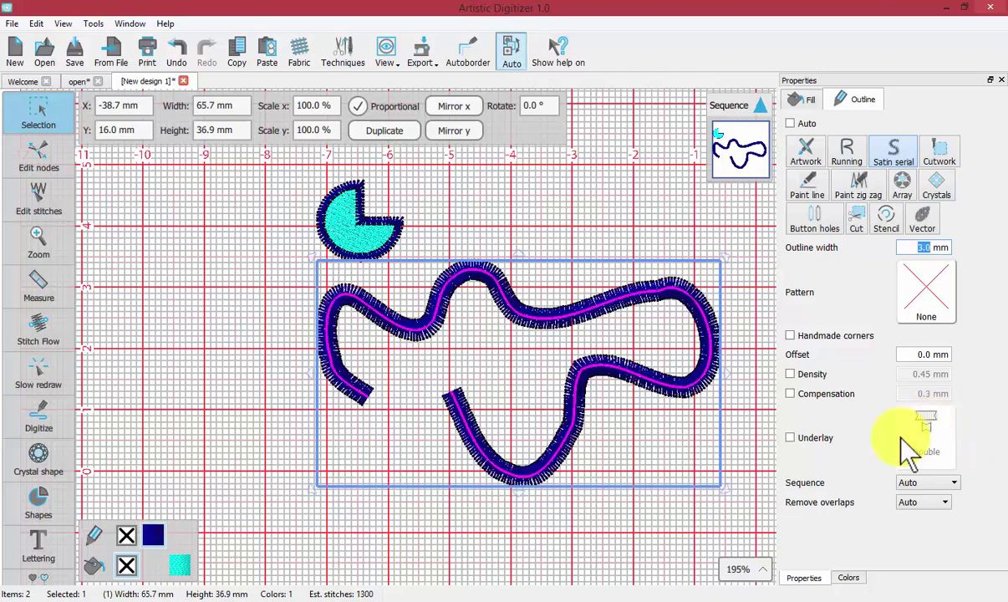
{"action": "left_click", "coordinate": [789, 438]}
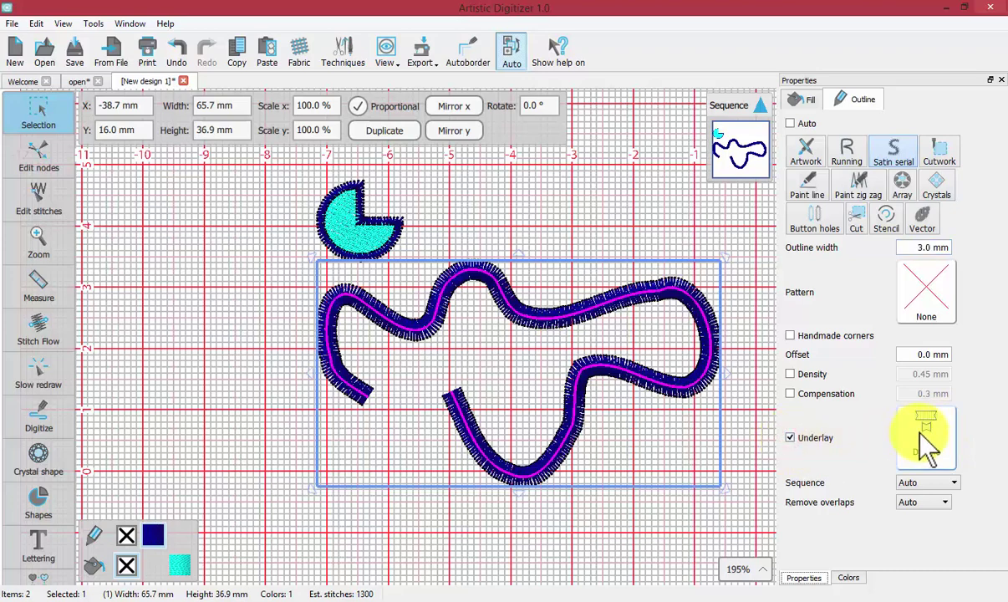
{"action": "left_click", "coordinate": [918, 423]}
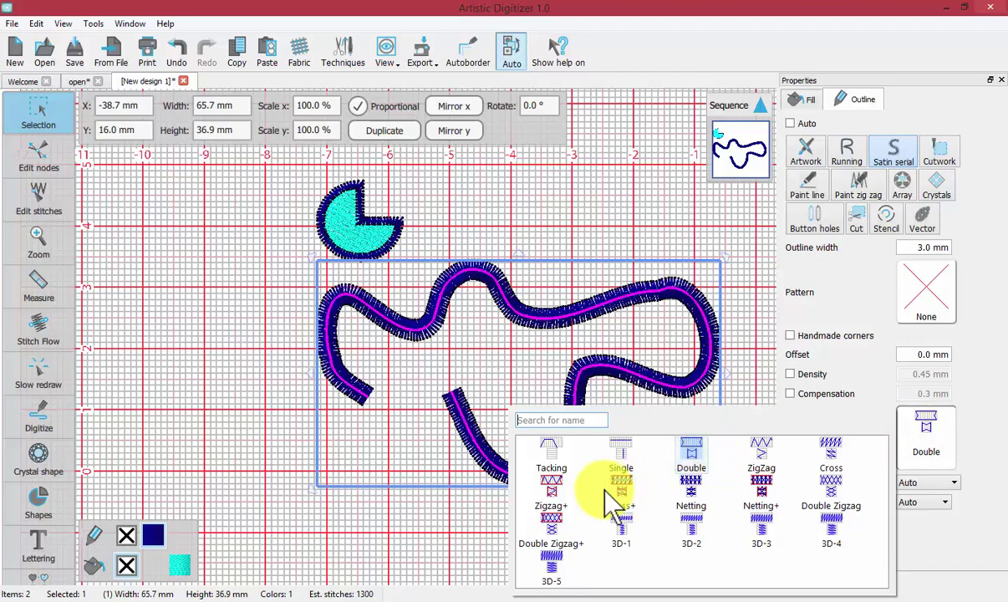
{"action": "left_click", "coordinate": [763, 491]}
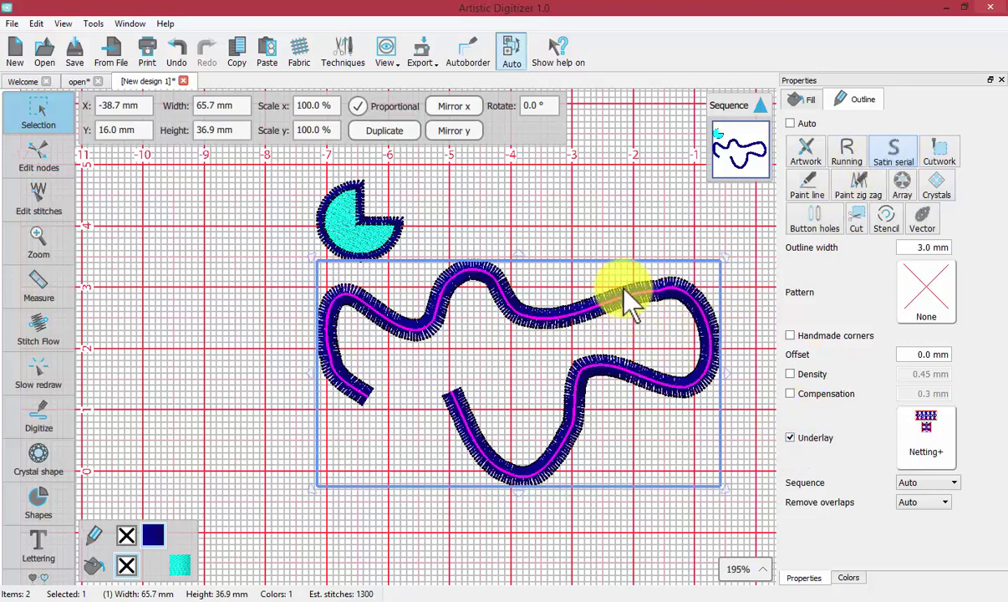
Look through the Sequence and Remove overlaps options for the curve's satin outline
{"action": "left_click", "coordinate": [927, 483]}
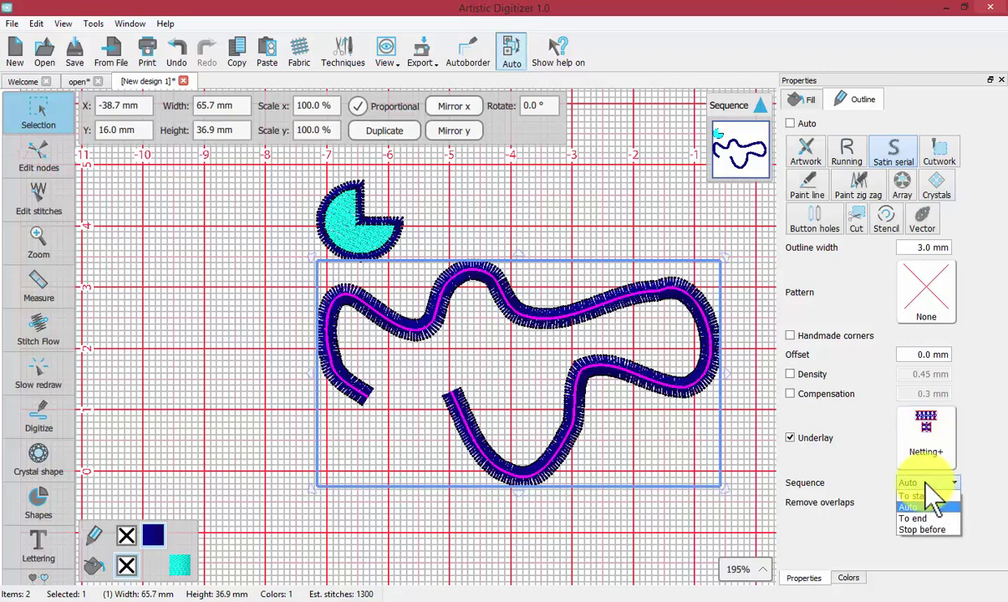
{"action": "left_click", "coordinate": [925, 484]}
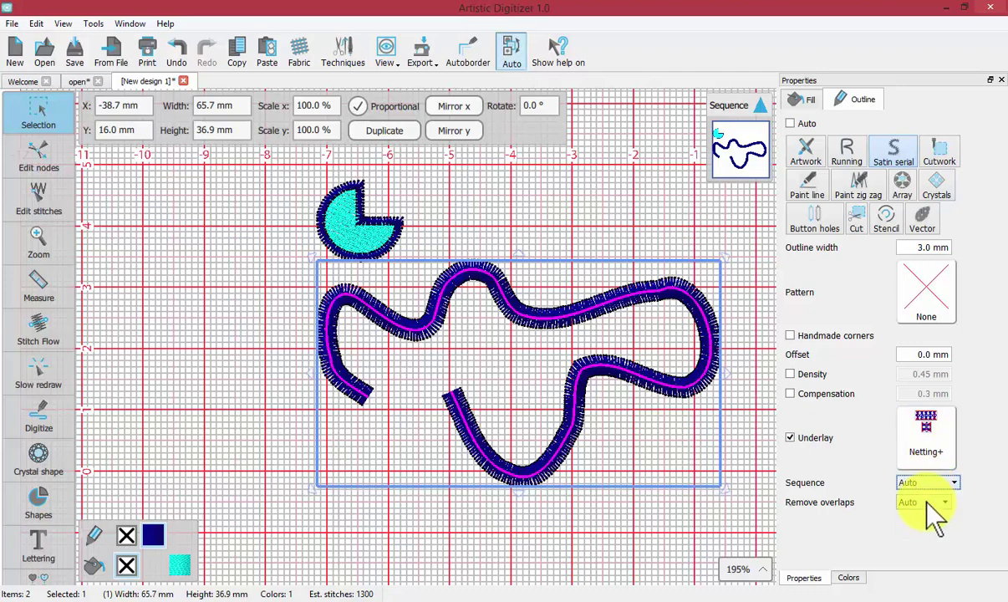
{"action": "left_click", "coordinate": [927, 503]}
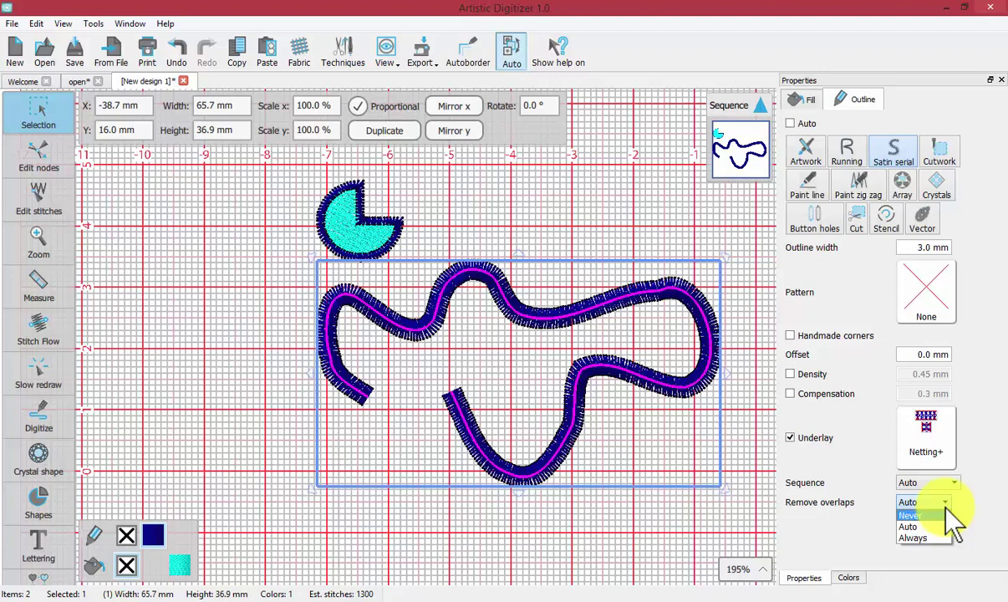
{"action": "left_click", "coordinate": [842, 532]}
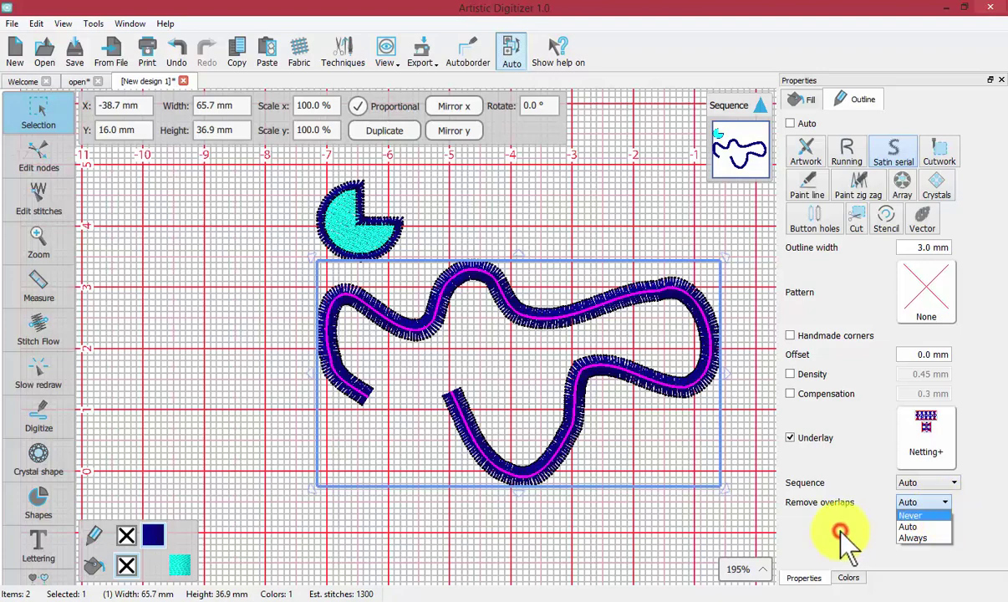